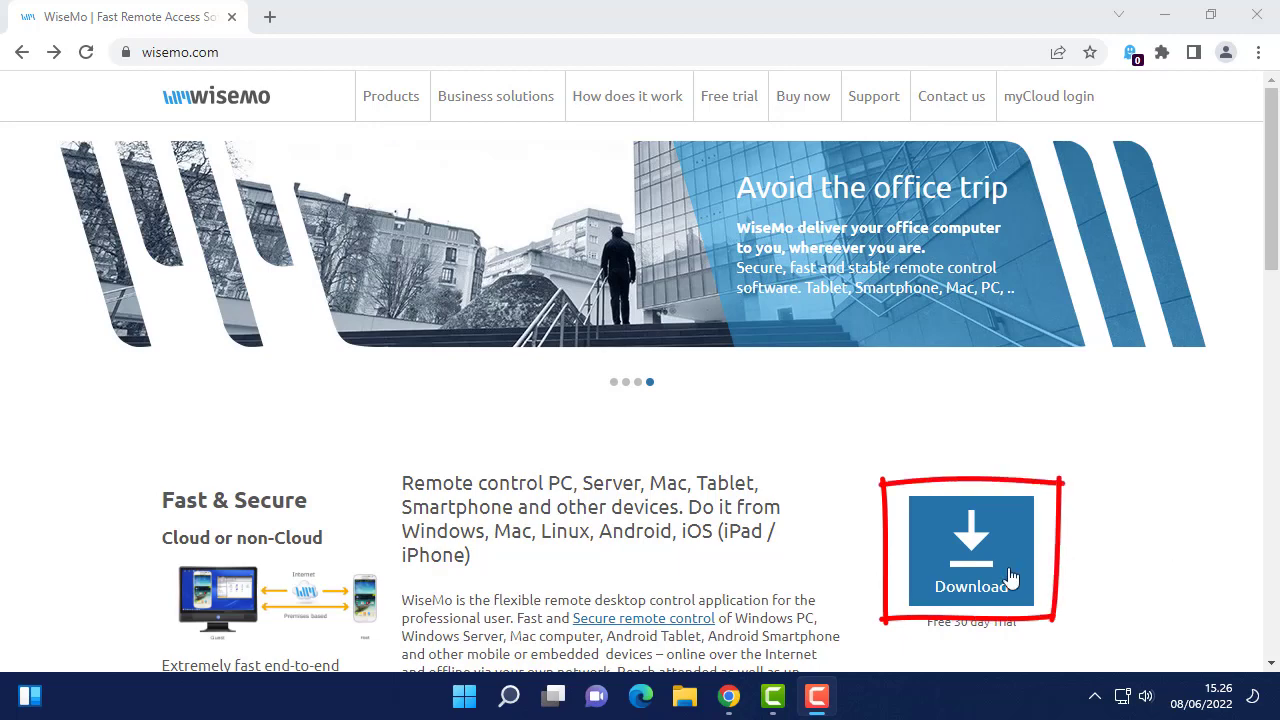
Go to the wisemo.com Free Trial options and start the myCloud trial account sign-up
{"action": "left_click", "coordinate": [978, 572]}
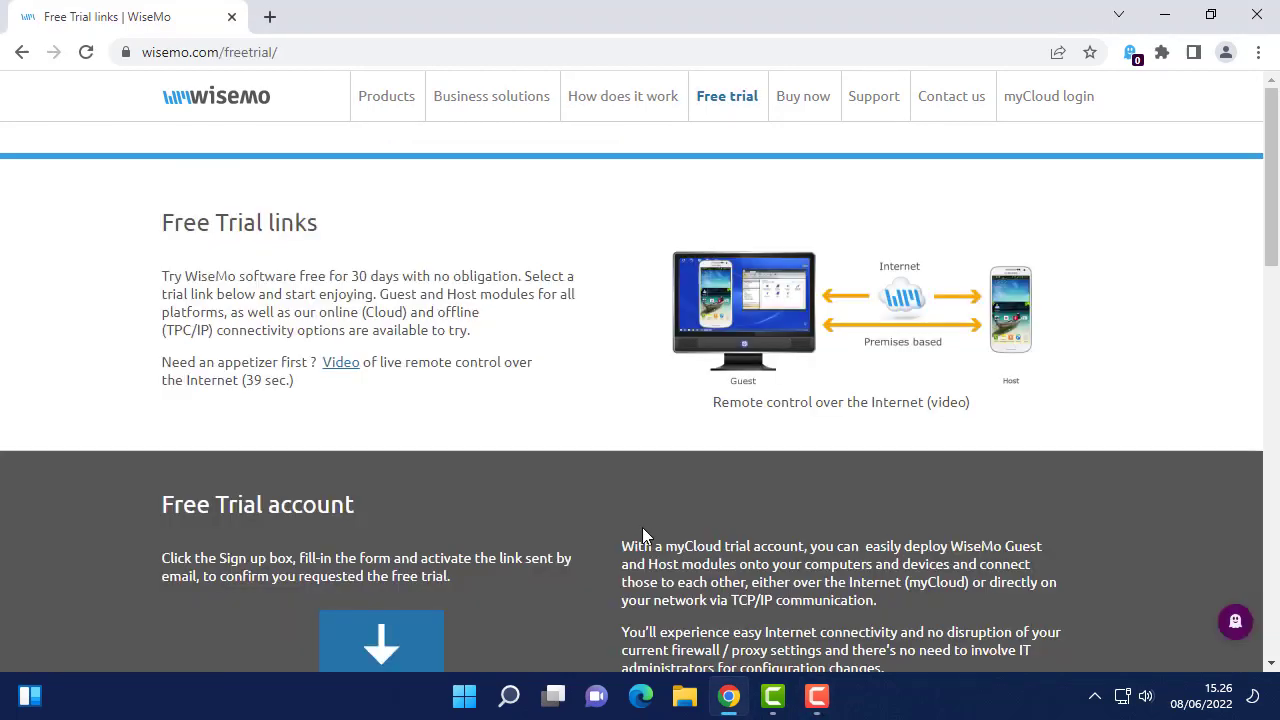
{"action": "scroll", "coordinate": [539, 456], "scroll_direction": "down", "scroll_amount": 7}
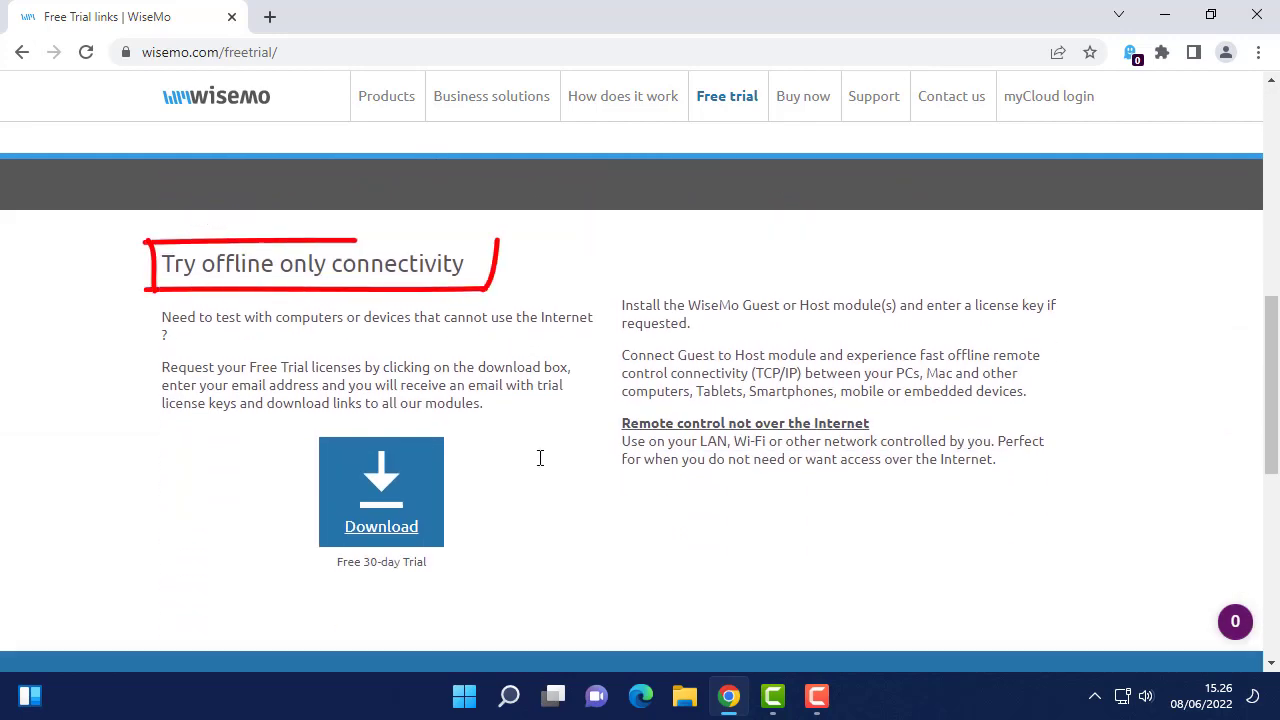
{"action": "scroll", "coordinate": [539, 457], "scroll_direction": "up", "scroll_amount": 4}
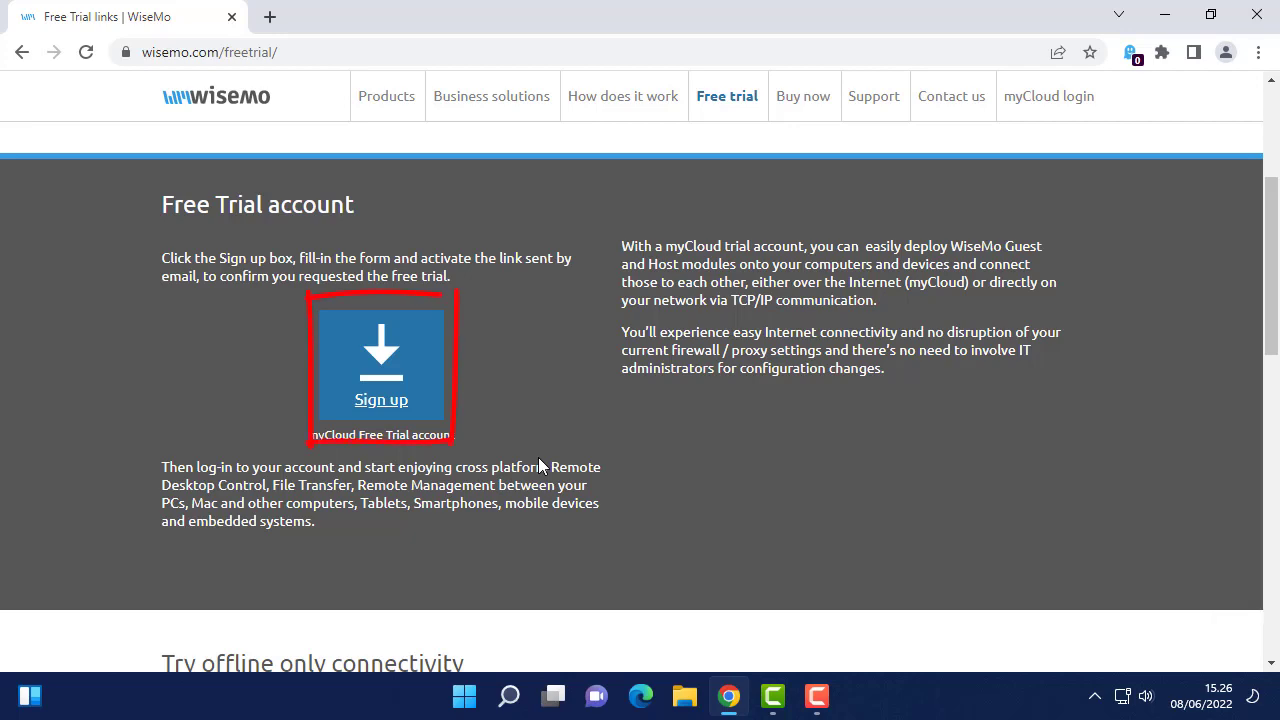
{"action": "left_click", "coordinate": [380, 385]}
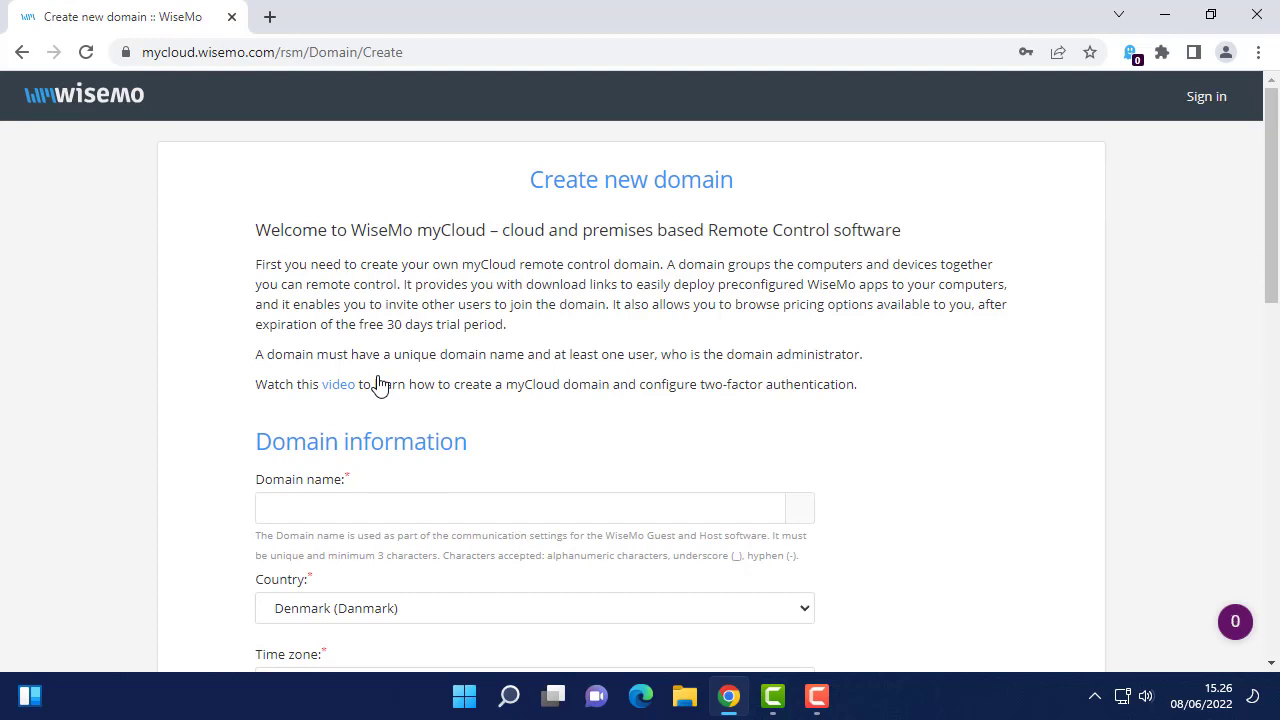
Enter WiseMoDemo as the new domain name, replacing the first entry 'Wisemo'
{"action": "left_click", "coordinate": [334, 510]}
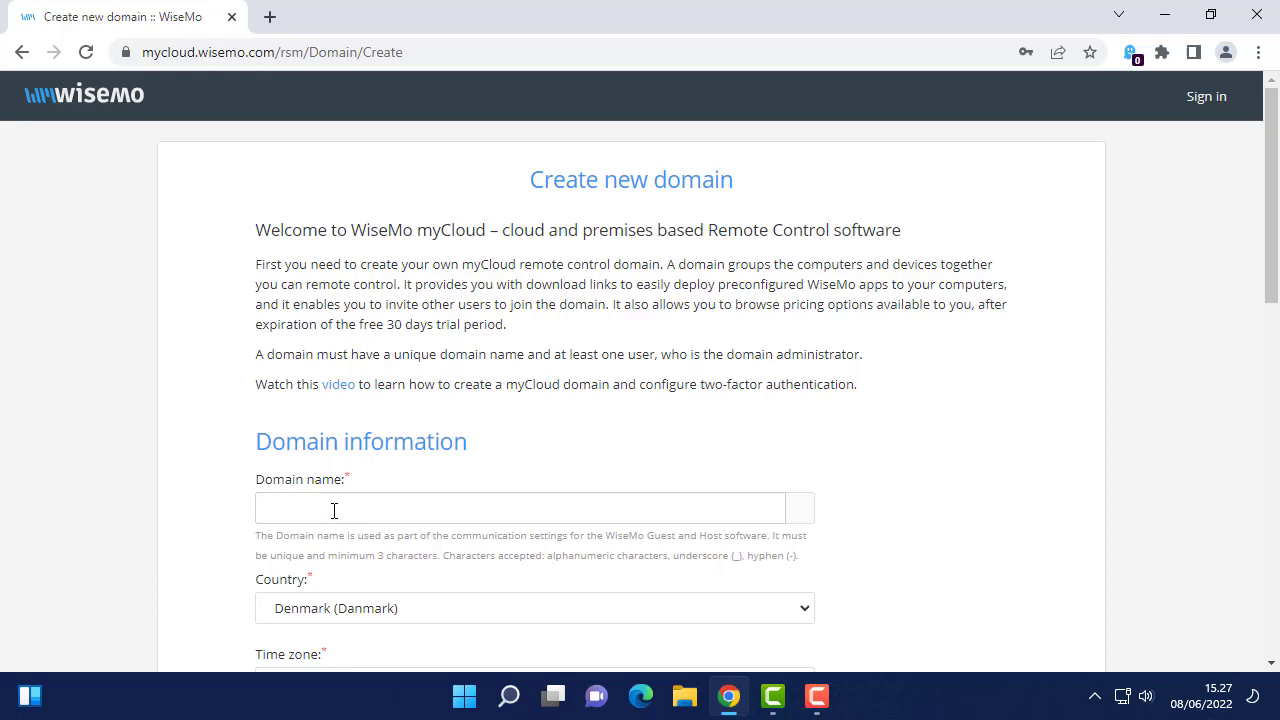
{"action": "type", "text": "Wisemo"}
{"action": "key", "text": "ctrl+a"}
{"action": "type", "text": "WiseMoDemo"}
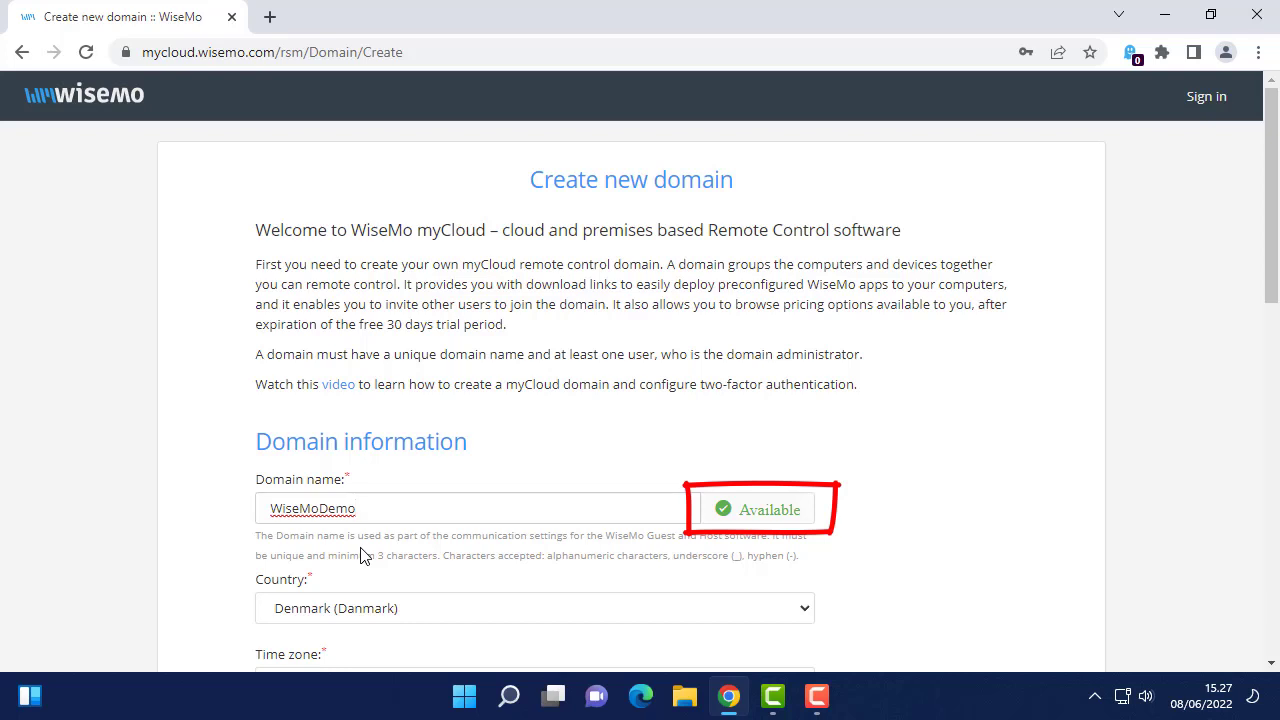
Fill in the administrator email by accepting the browser's suggested address
{"action": "scroll", "coordinate": [363, 556], "scroll_direction": "down", "scroll_amount": 2}
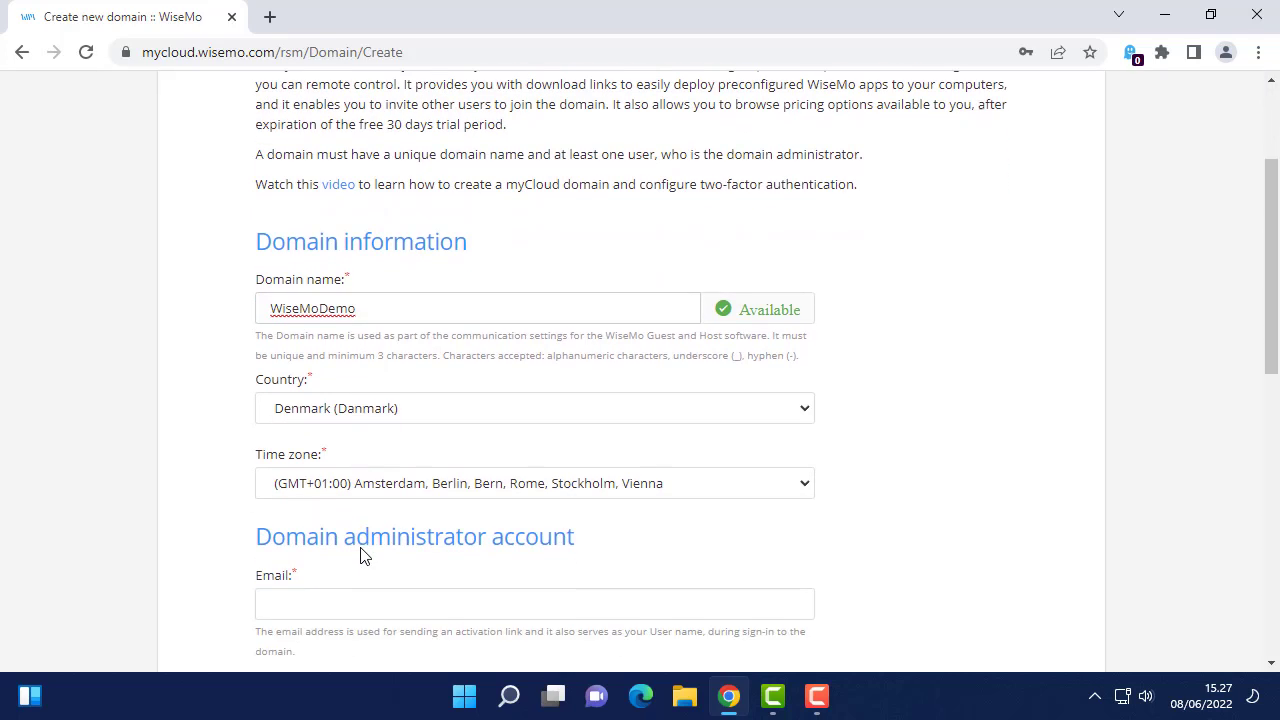
{"action": "scroll", "coordinate": [362, 554], "scroll_direction": "down", "scroll_amount": 1}
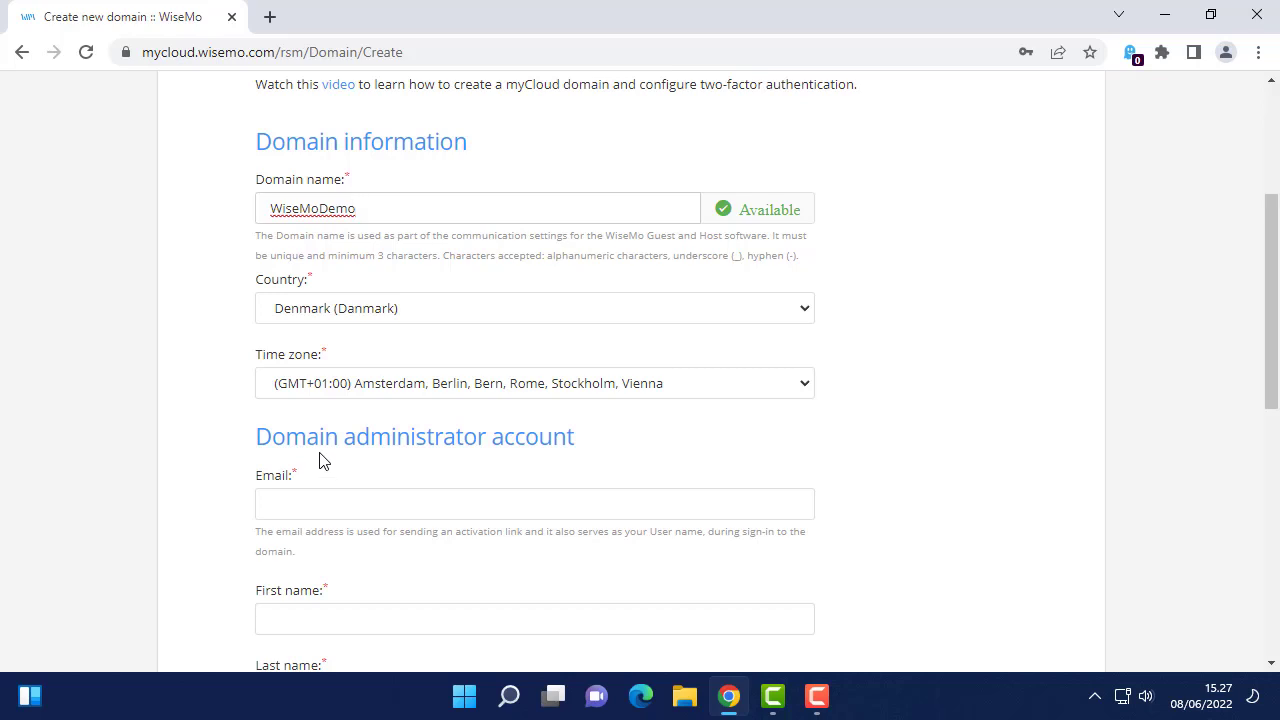
{"action": "scroll", "coordinate": [320, 460], "scroll_direction": "down", "scroll_amount": 1}
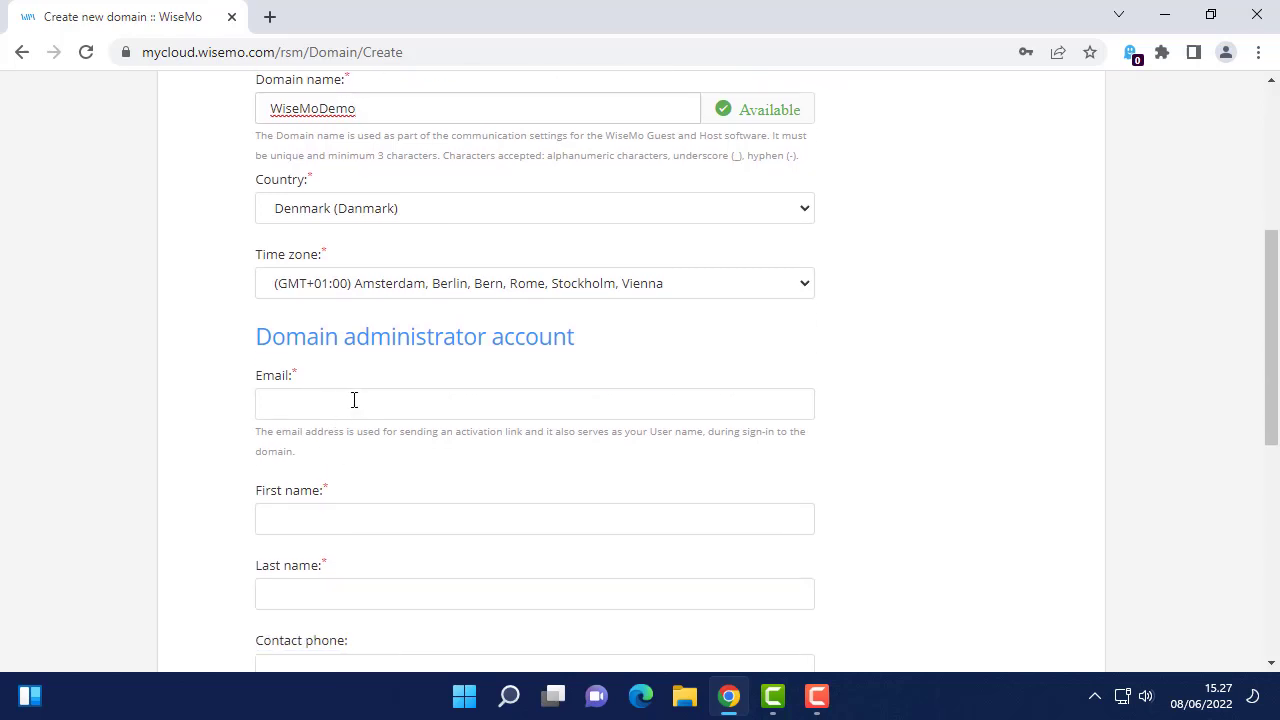
{"action": "left_click", "coordinate": [354, 400]}
{"action": "type", "text": "W"}
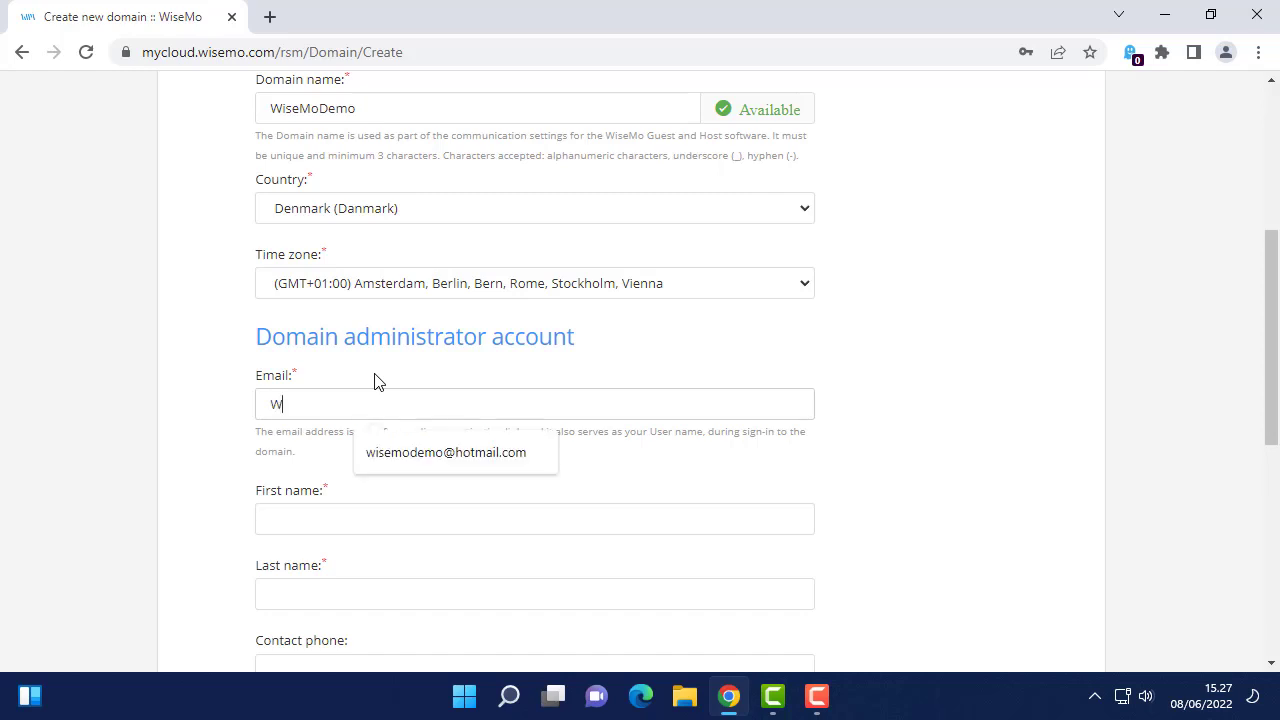
{"action": "type", "text": "iseMo"}
{"action": "key", "text": "Down"}
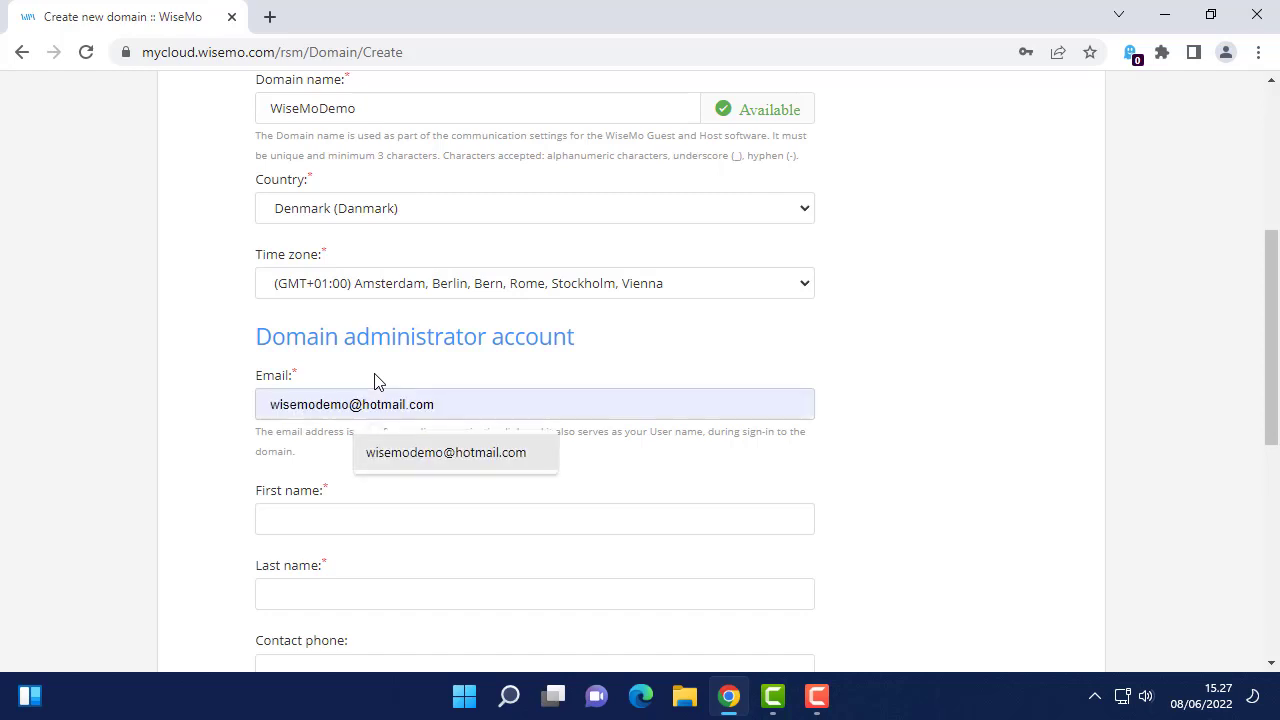
{"action": "key", "text": "Return"}
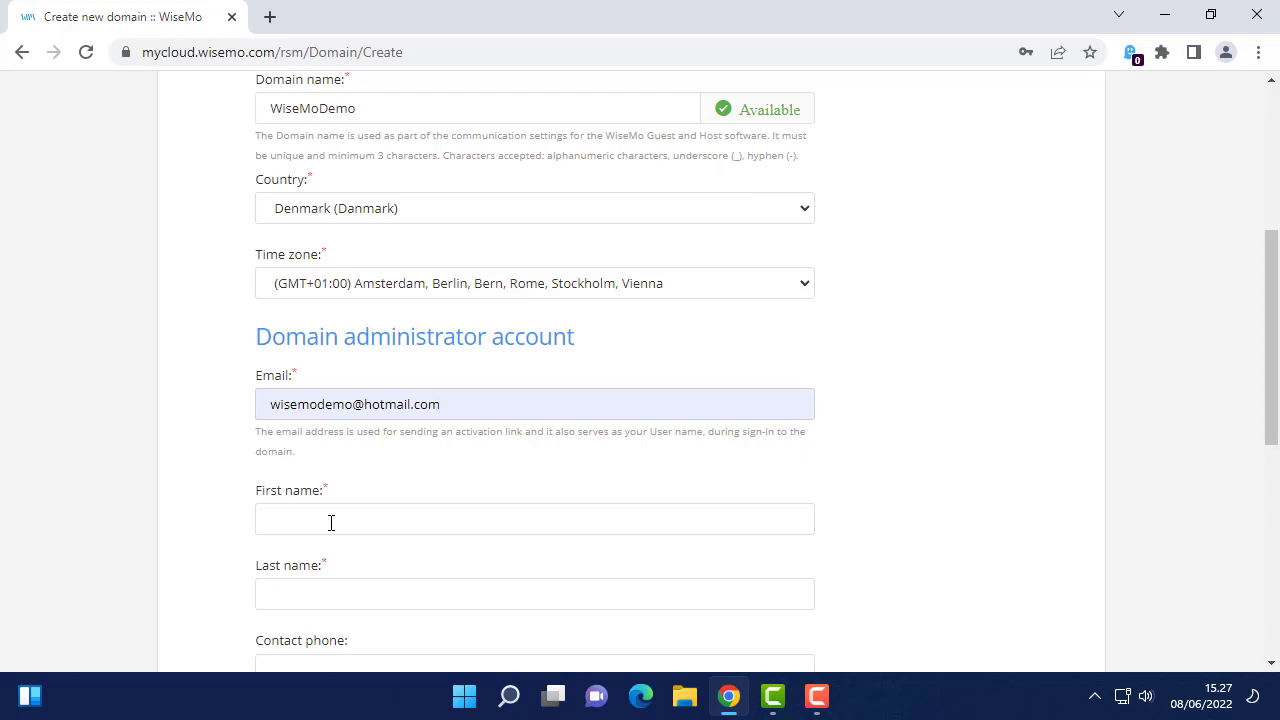
Enter the administrator's first name, last name and the account password
{"action": "left_click", "coordinate": [331, 523]}
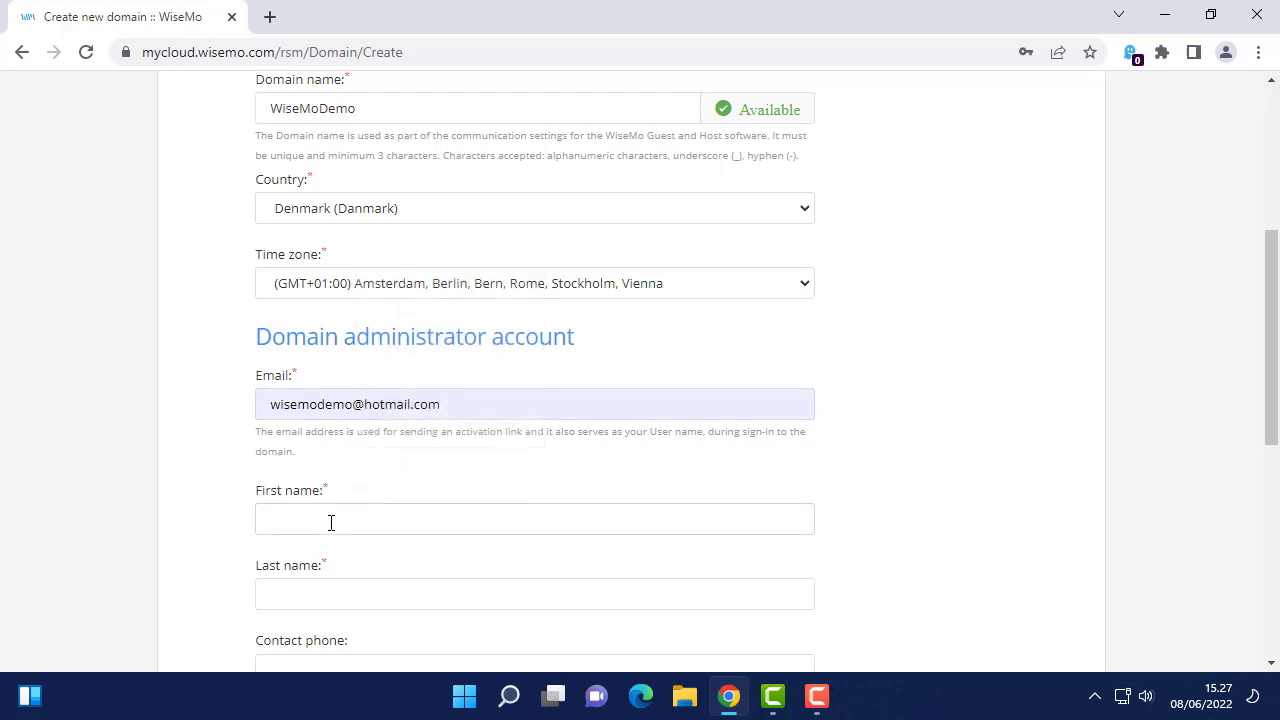
{"action": "type", "text": "John"}
{"action": "key", "text": "Tab"}
{"action": "type", "text": "Smith"}
{"action": "scroll", "coordinate": [320, 515], "scroll_direction": "down", "scroll_amount": 4}
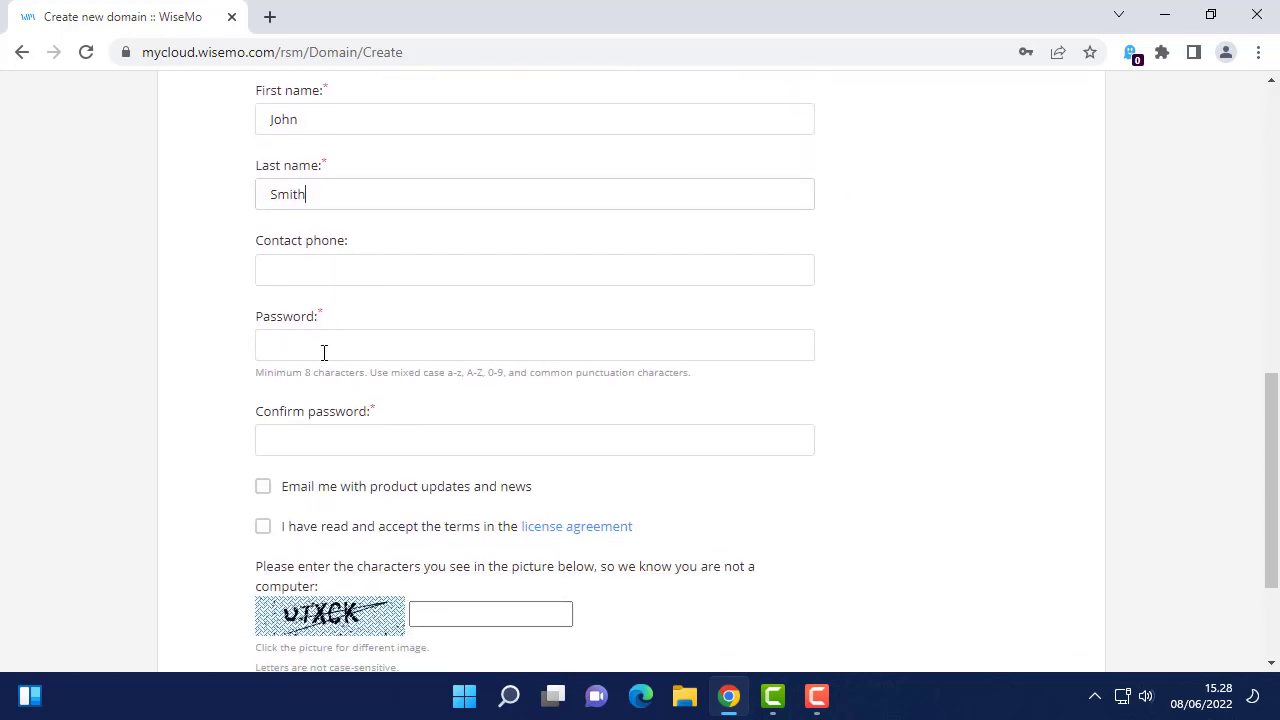
{"action": "left_click", "coordinate": [323, 349]}
{"action": "type", "text": "*******"}
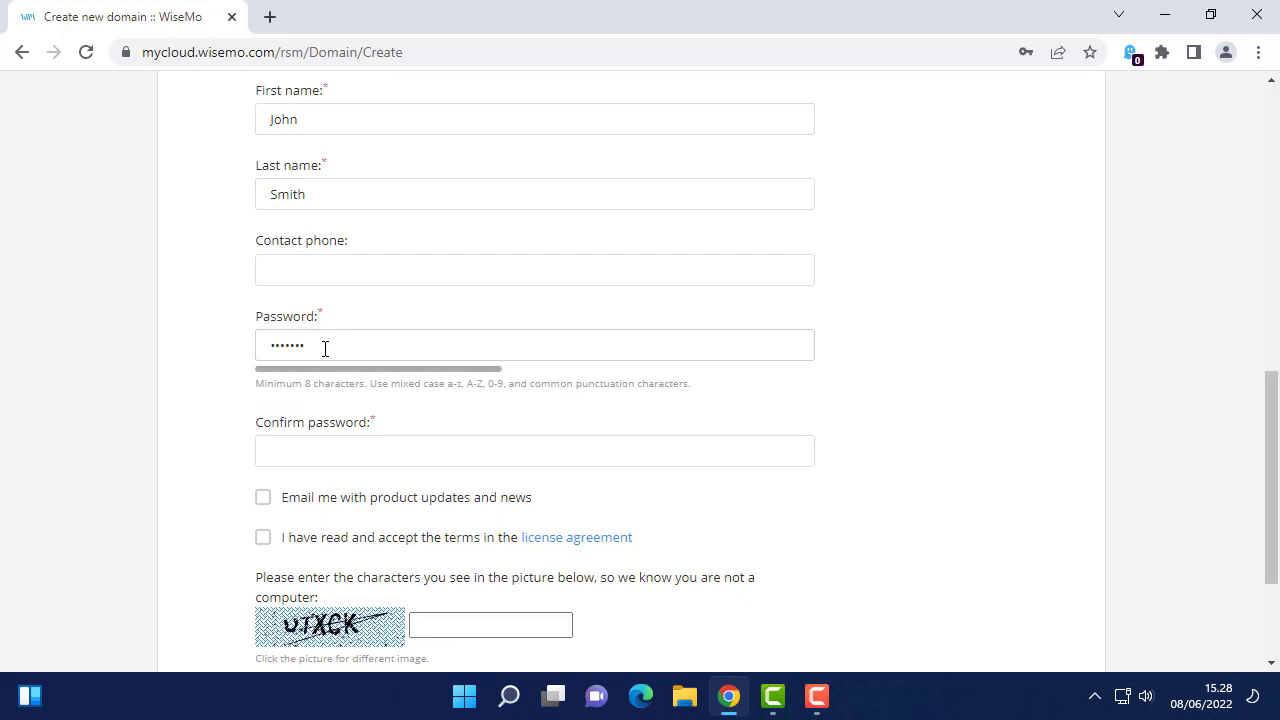
{"action": "type", "text": "*"}
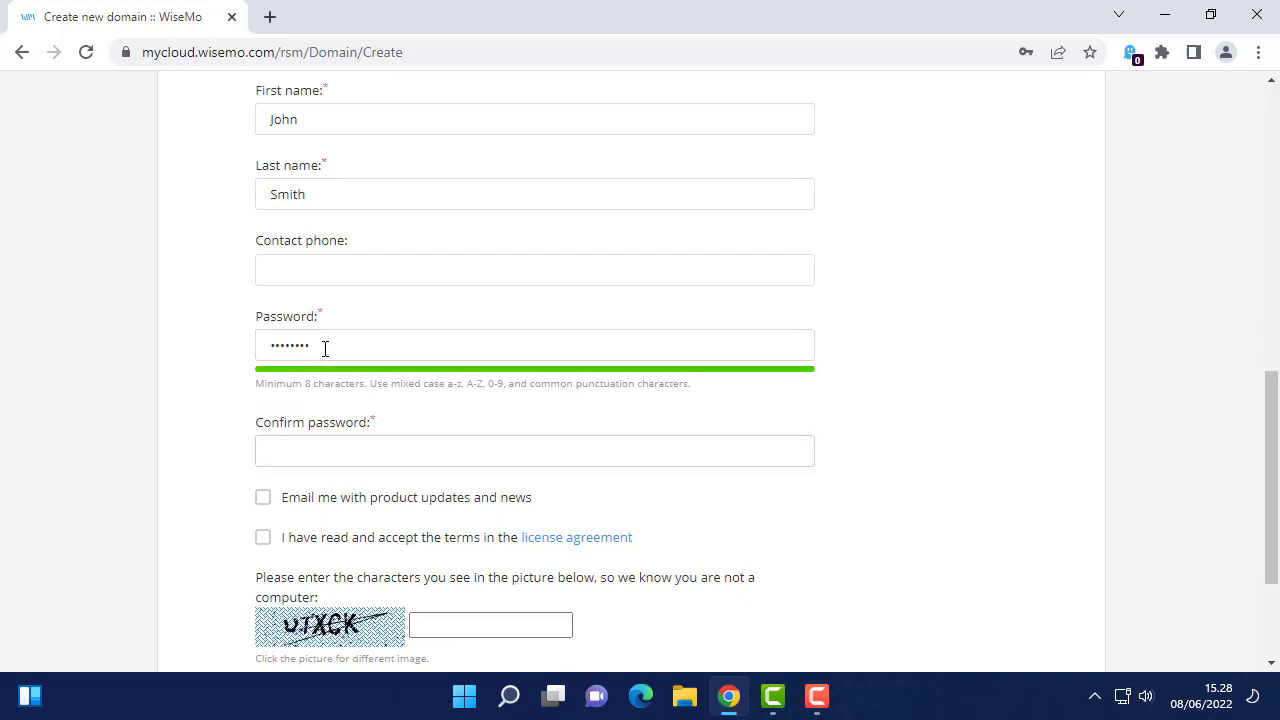
{"action": "type", "text": "********"}
Refresh the captcha twice for a readable image and enter its characters 'nzzdx'
{"action": "scroll", "coordinate": [325, 348], "scroll_direction": "down", "scroll_amount": 2}
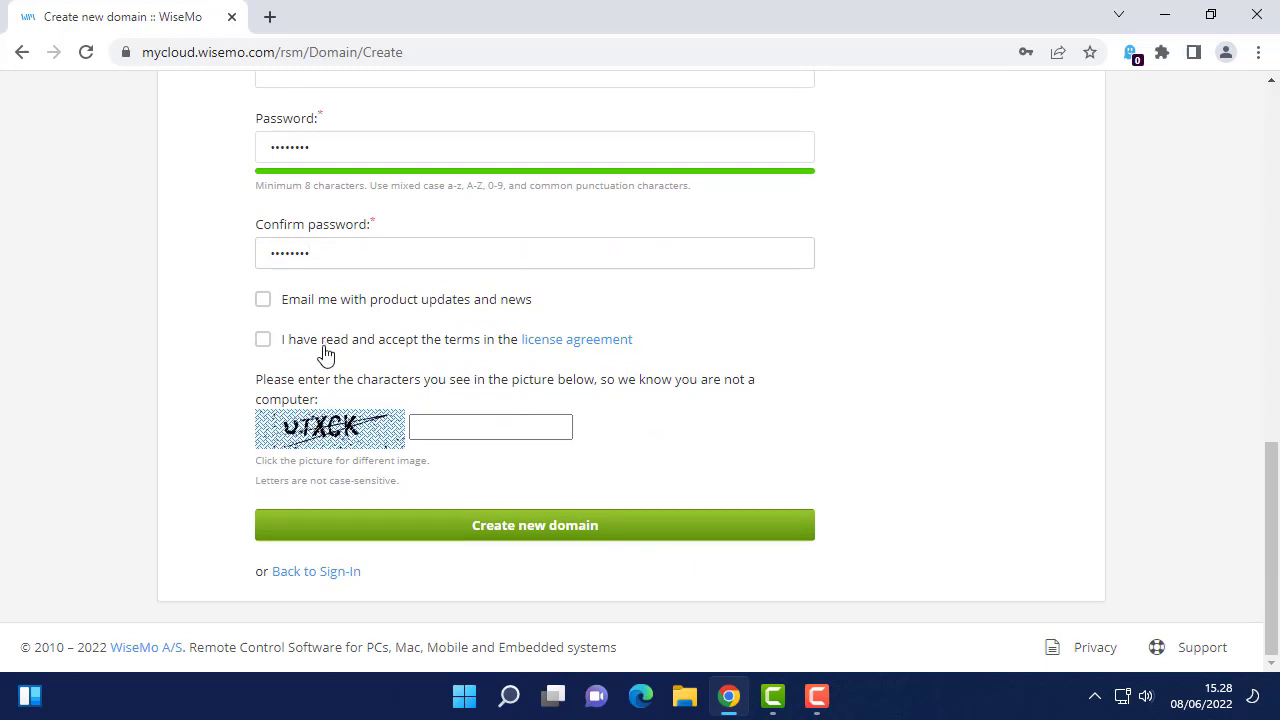
{"action": "left_click", "coordinate": [450, 423]}
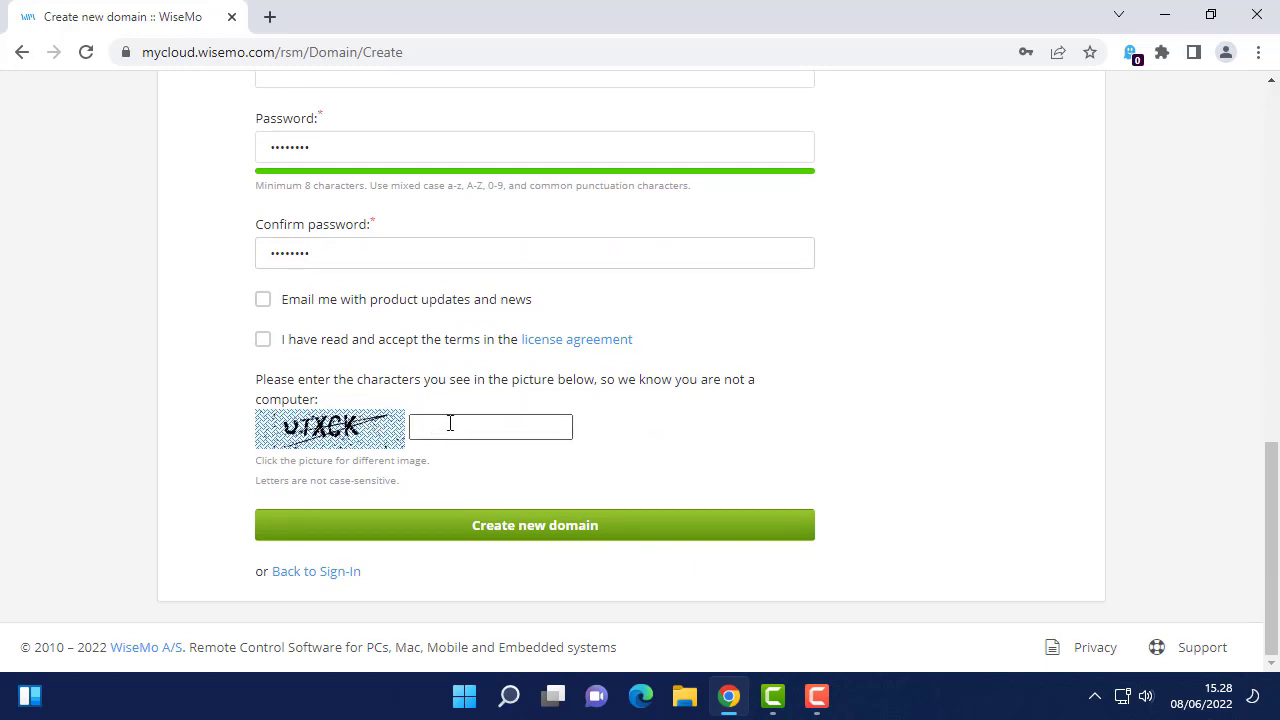
{"action": "left_click", "coordinate": [339, 438]}
{"action": "left_click", "coordinate": [339, 438]}
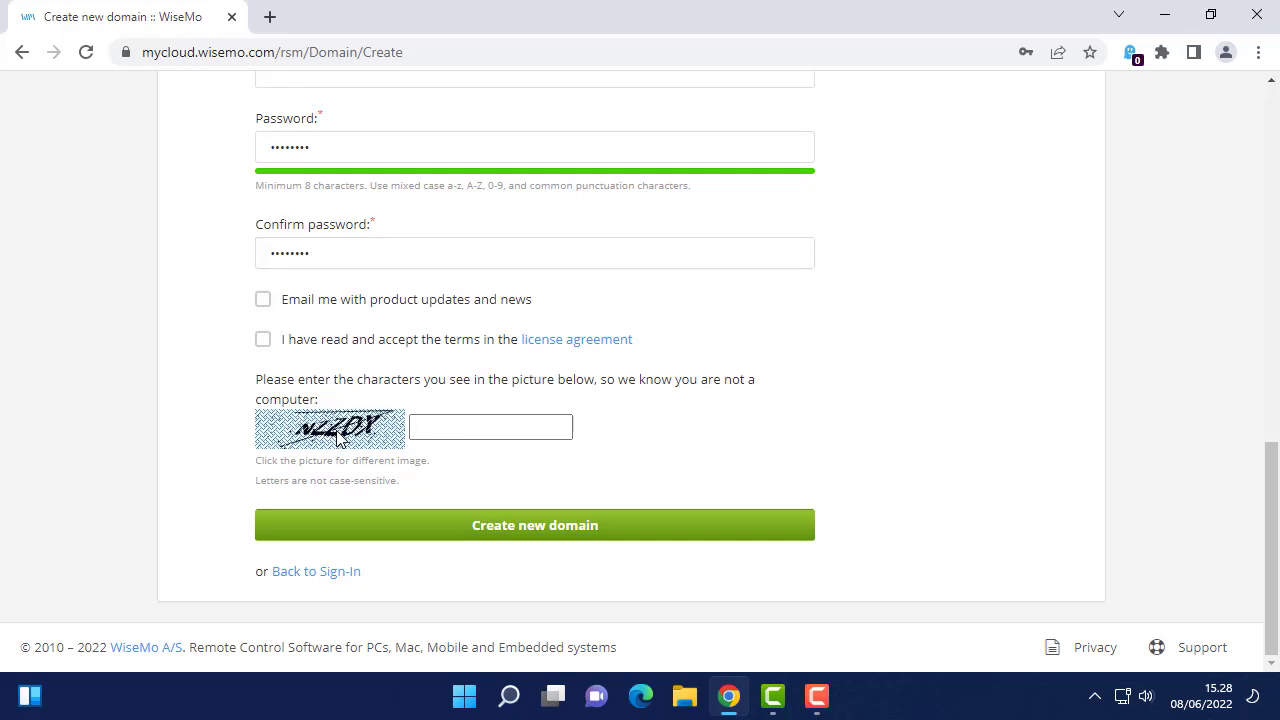
{"action": "left_click", "coordinate": [452, 423]}
{"action": "type", "text": "nzz"}
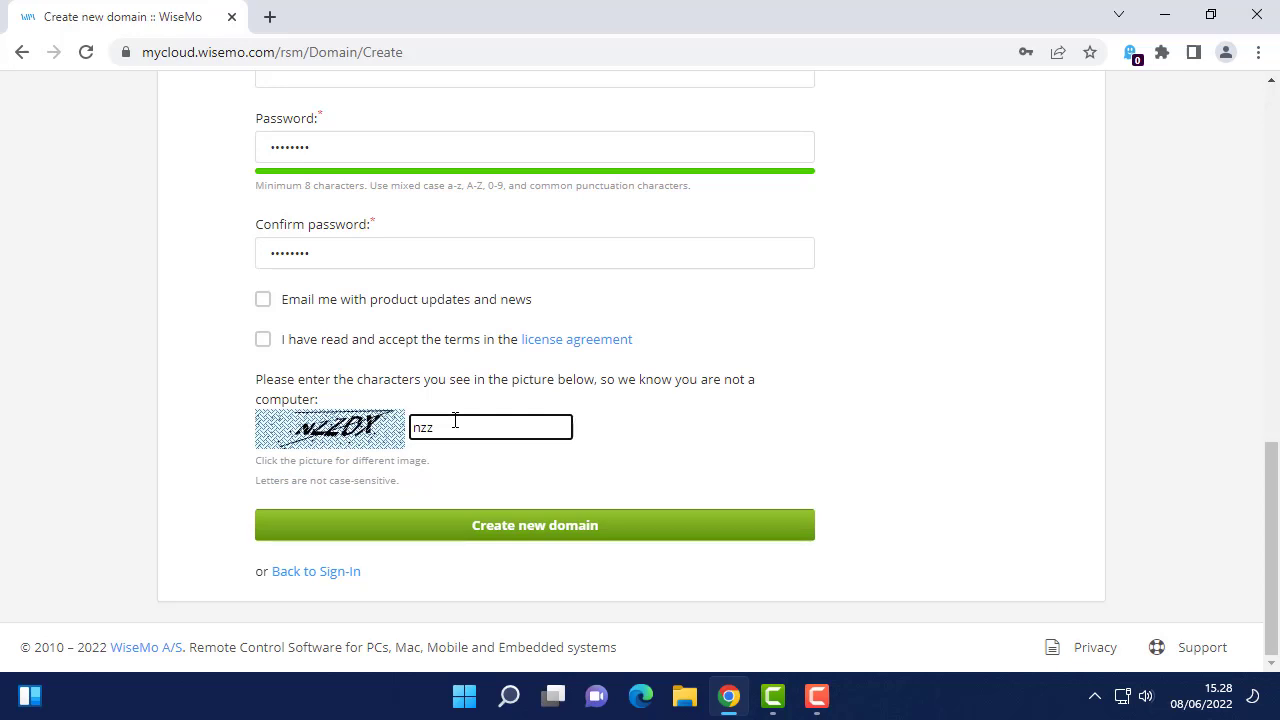
{"action": "type", "text": "dx"}
Opt in to product update emails, accept the license terms and create the domain
{"action": "left_click", "coordinate": [263, 302]}
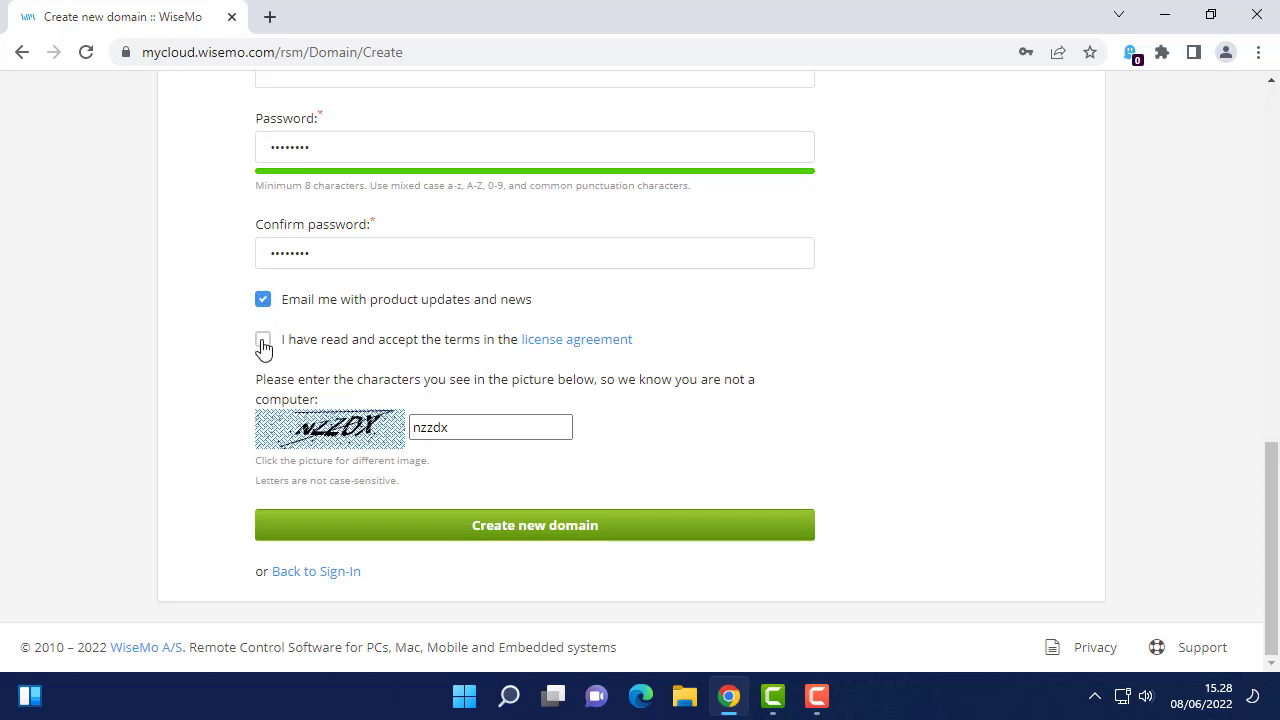
{"action": "left_click", "coordinate": [263, 343]}
{"action": "left_click", "coordinate": [535, 525]}
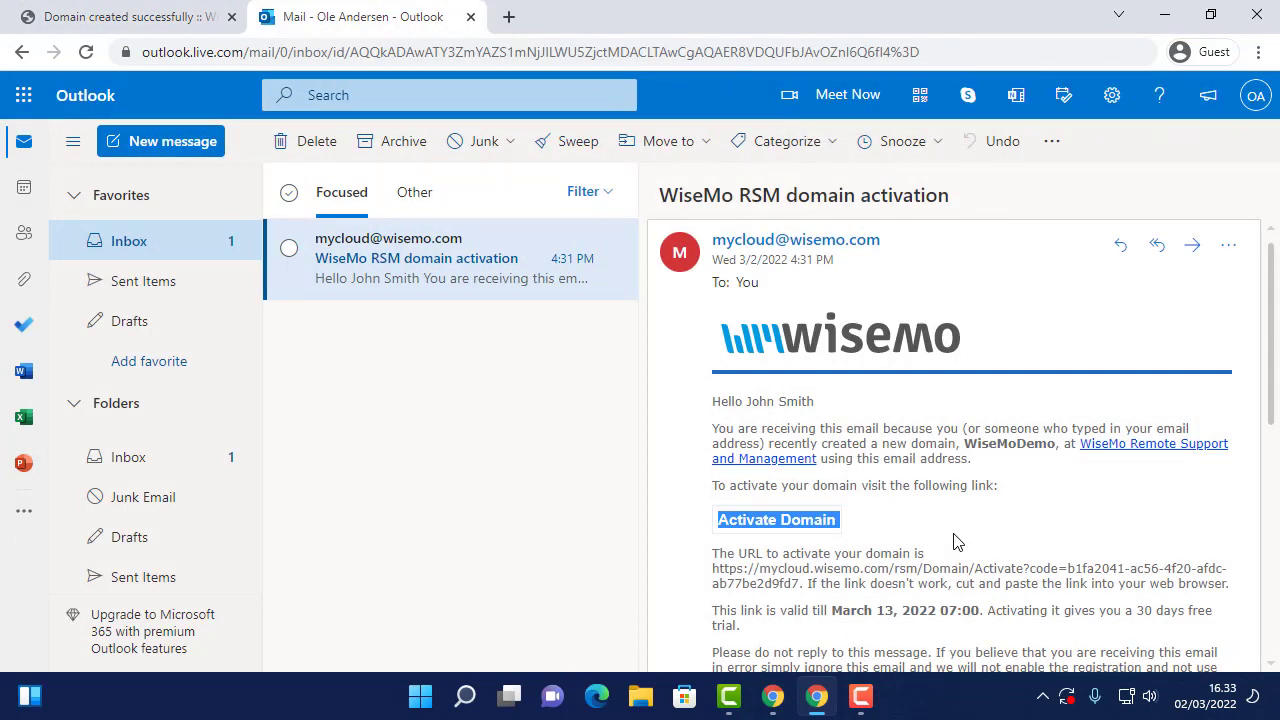
Follow the Activate Domain link in the WiseMo activation email
{"action": "scroll", "coordinate": [1043, 540], "scroll_direction": "down", "scroll_amount": 1}
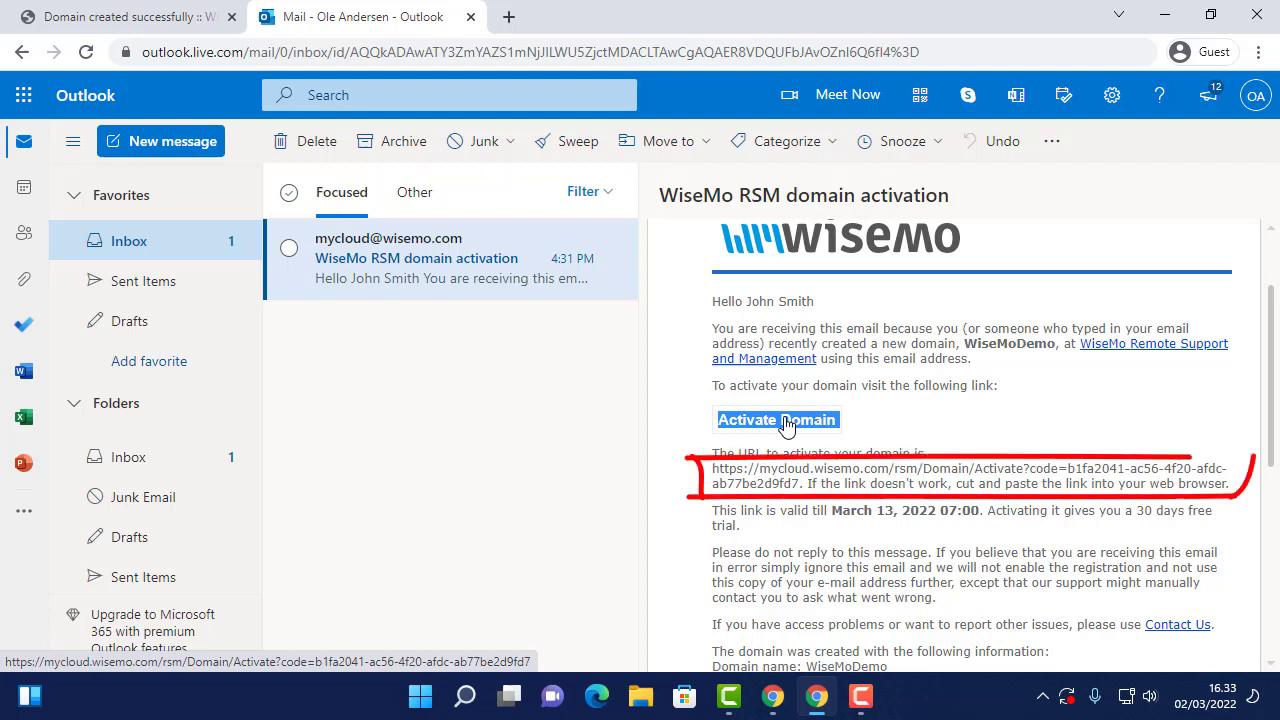
{"action": "left_click", "coordinate": [785, 422]}
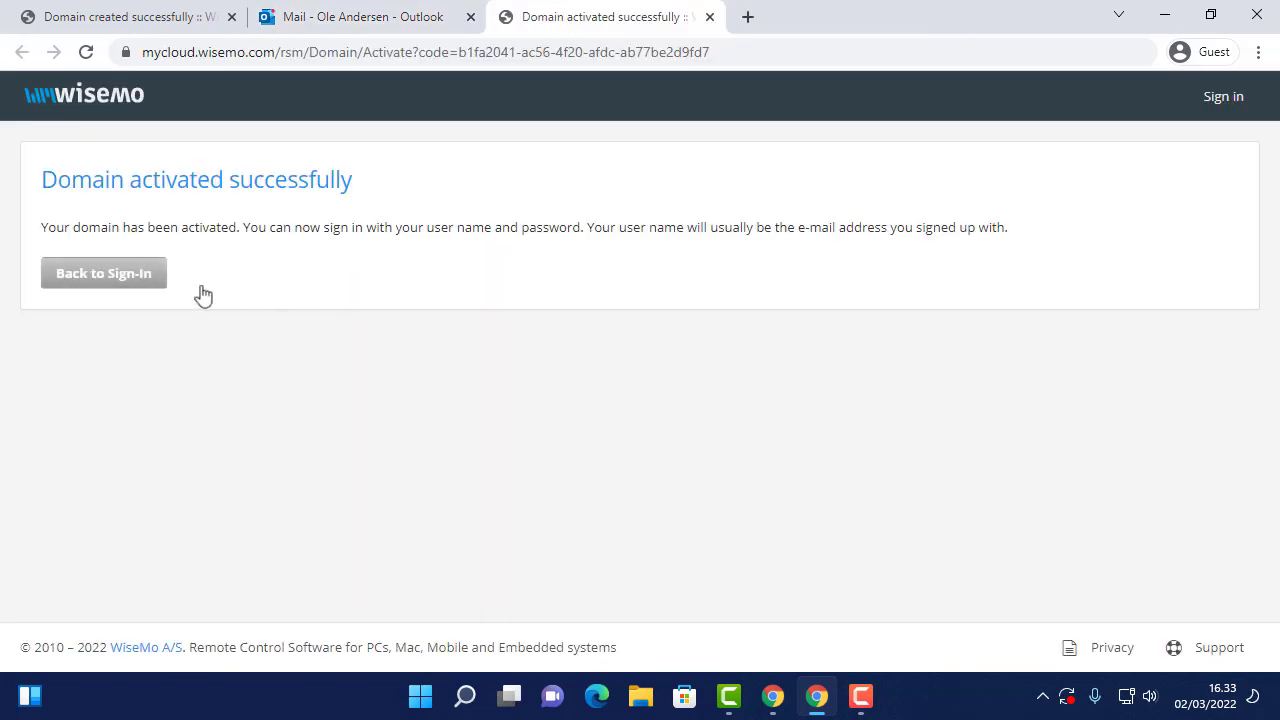
Sign in to WiseMoDemo with the administrator's email and password, with Remember me ticked
{"action": "left_click", "coordinate": [143, 279]}
{"action": "left_click", "coordinate": [614, 320]}
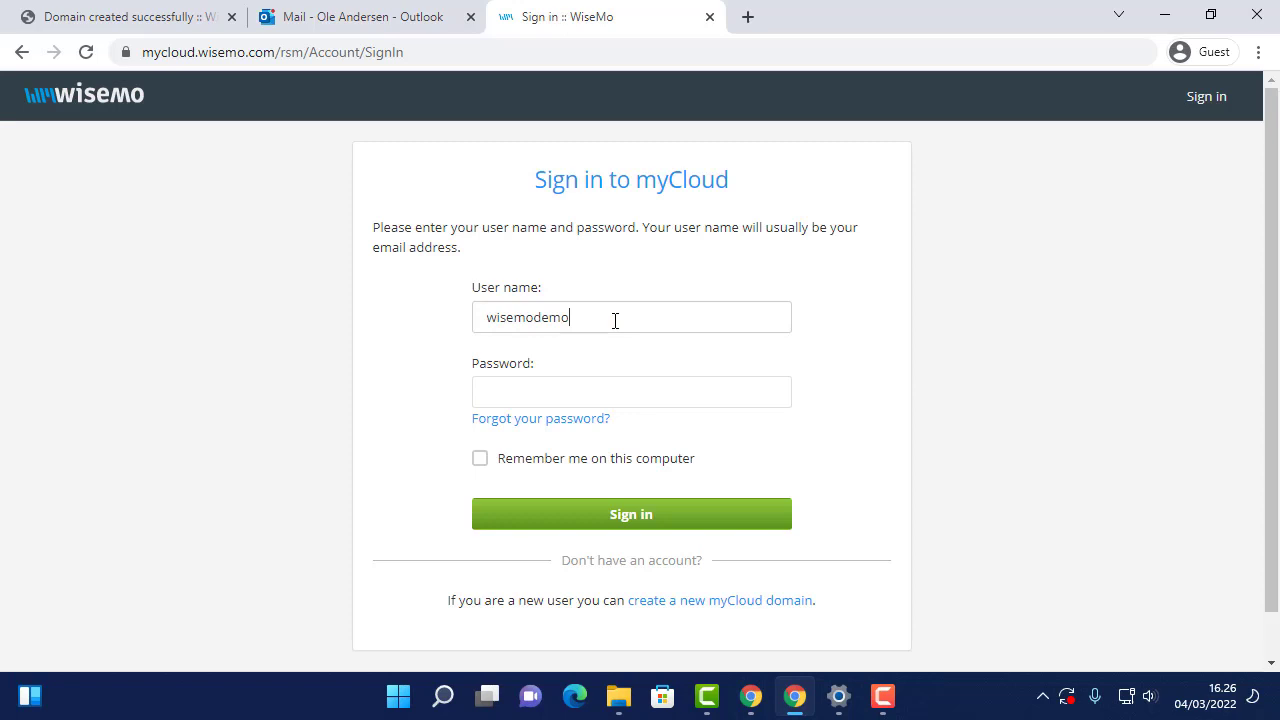
{"action": "key", "text": "Tab"}
{"action": "type", "text": "********"}
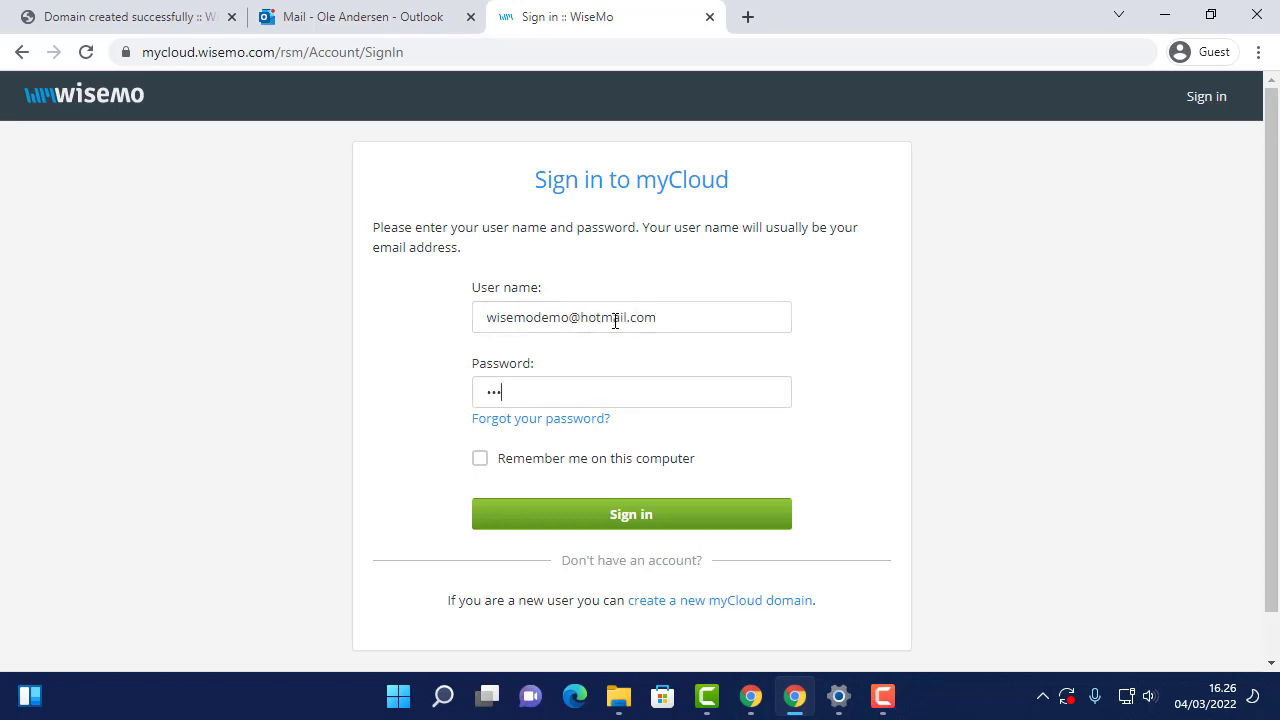
{"action": "left_click", "coordinate": [480, 458]}
{"action": "left_click", "coordinate": [629, 516]}
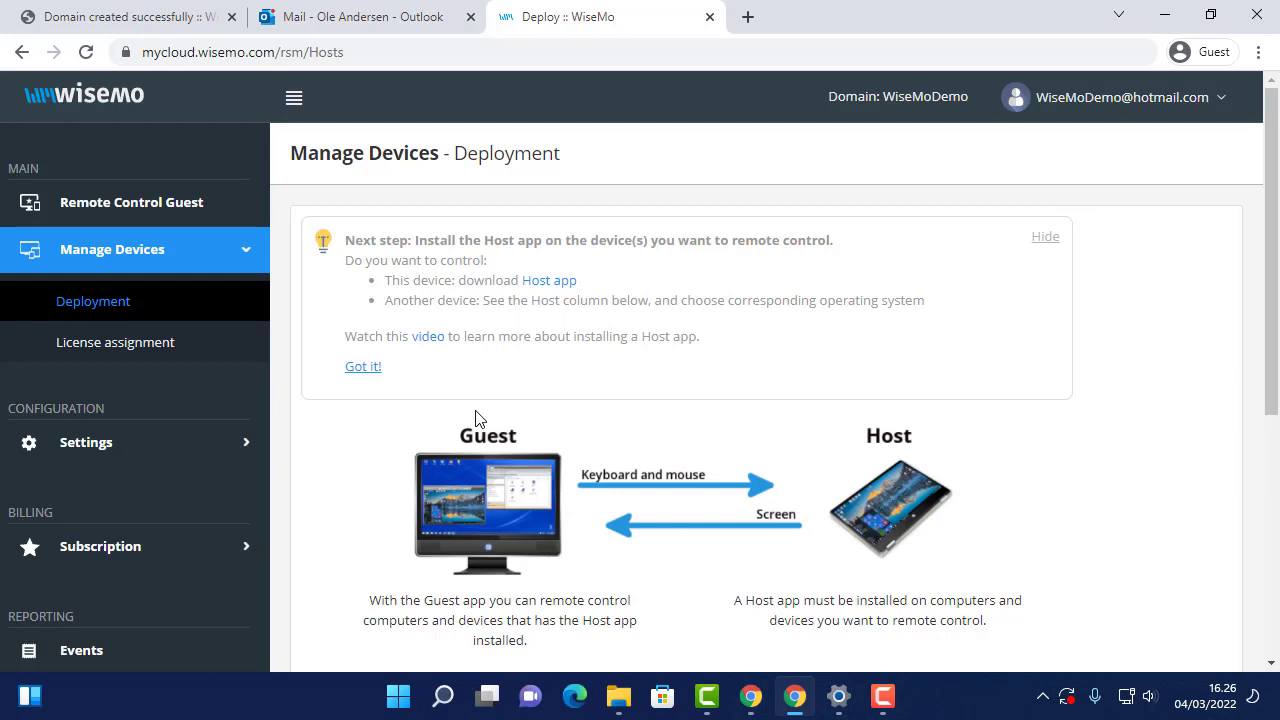
Open My profile from the account menu and scroll to the Two-factor authentication section
{"action": "left_click", "coordinate": [1095, 108]}
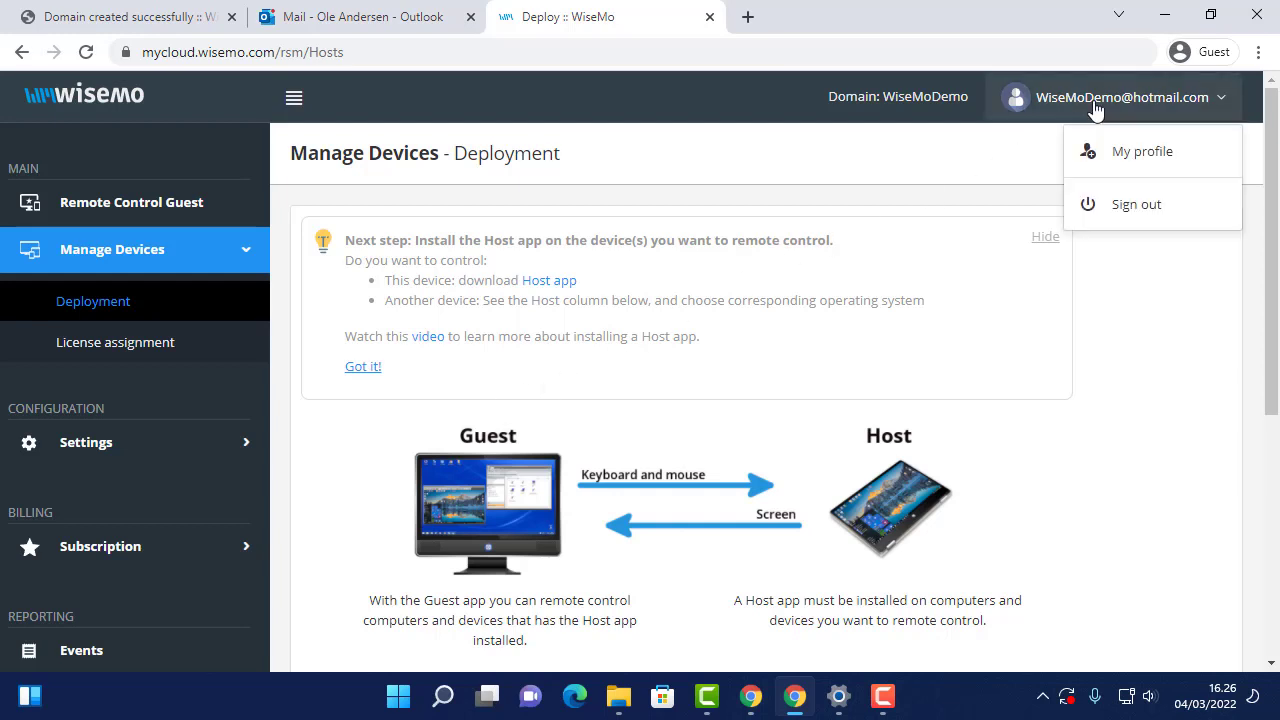
{"action": "left_click", "coordinate": [1130, 155]}
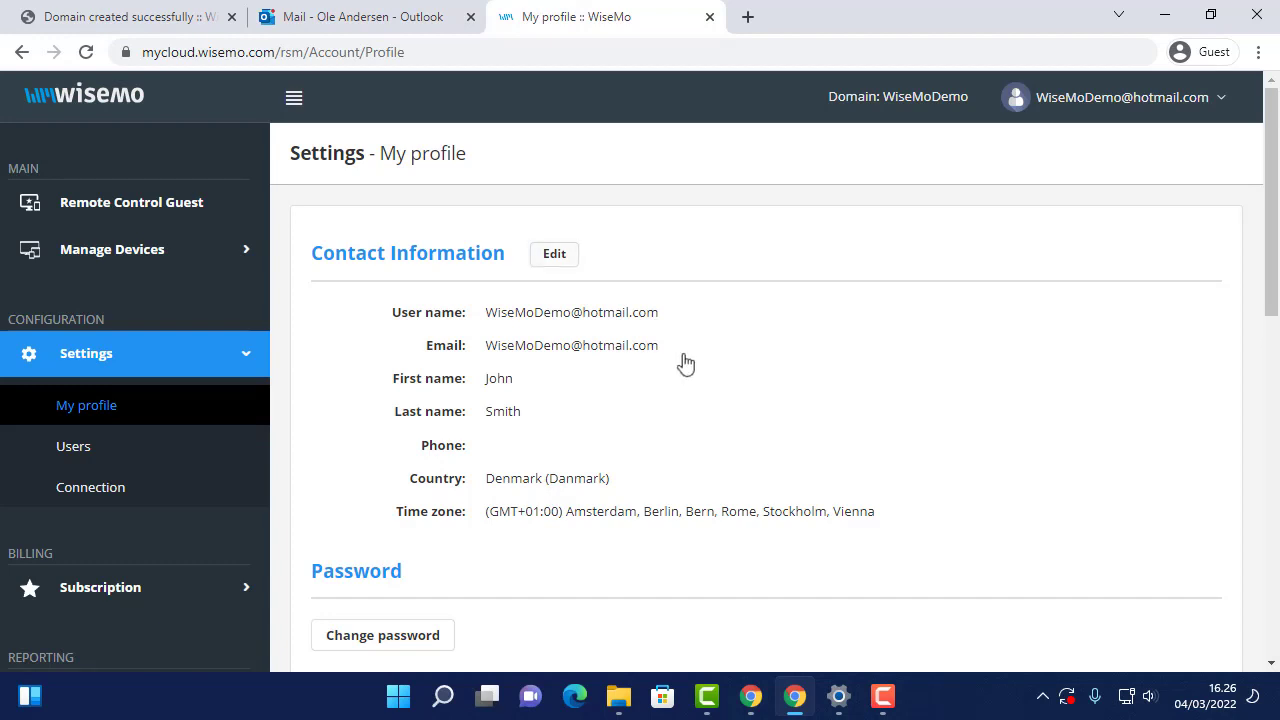
{"action": "scroll", "coordinate": [690, 357], "scroll_direction": "down", "scroll_amount": 3}
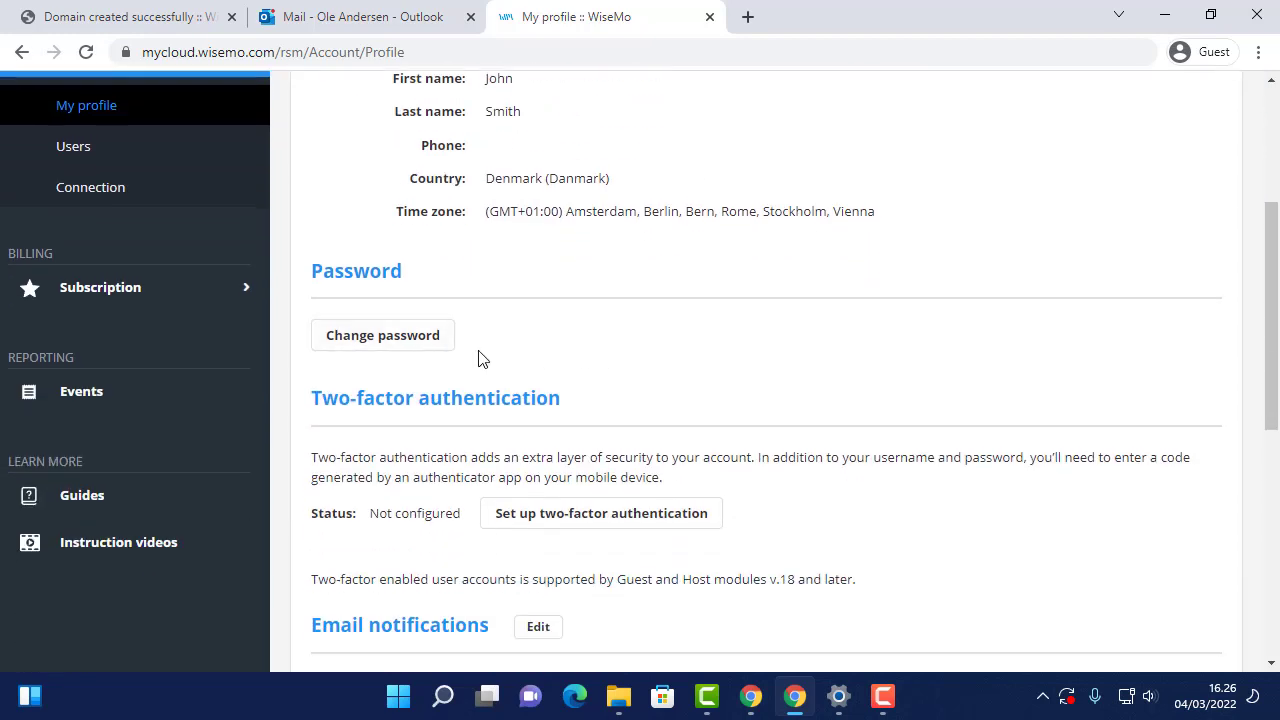
{"action": "scroll", "coordinate": [588, 369], "scroll_direction": "down", "scroll_amount": 2}
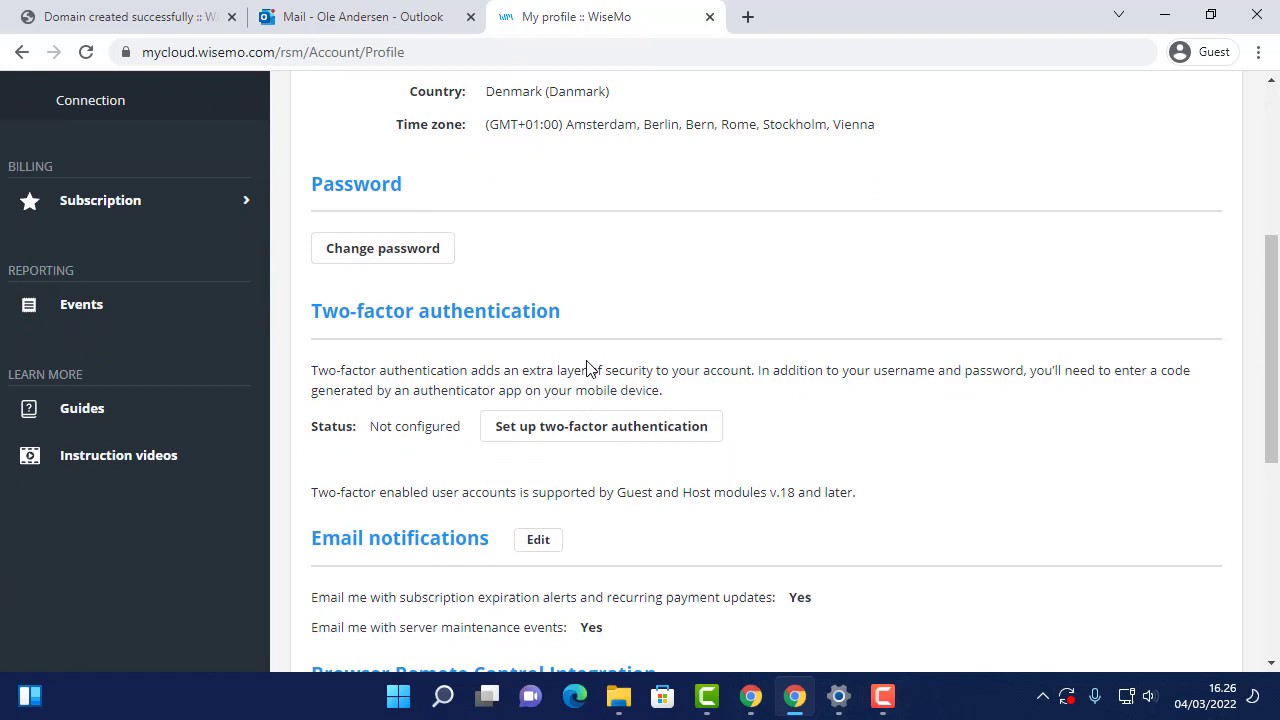
{"action": "scroll", "coordinate": [588, 369], "scroll_direction": "down", "scroll_amount": 1}
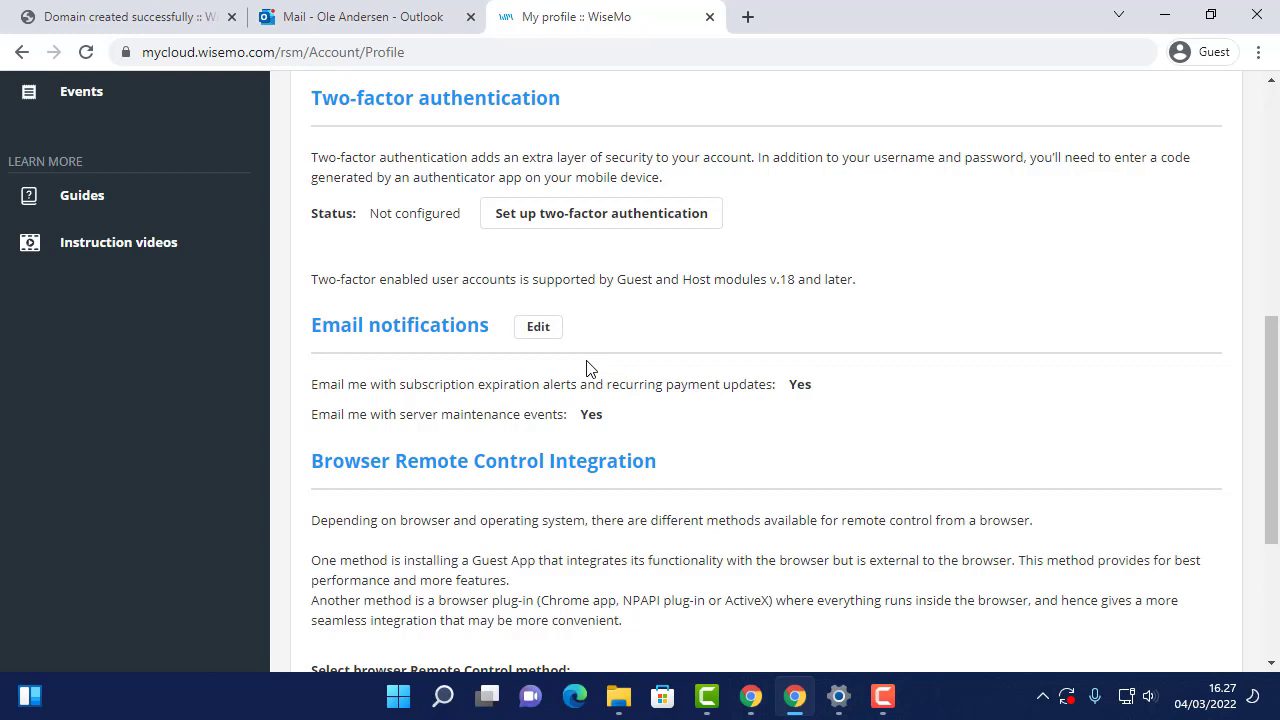
Start two-factor setup and confirm the recovery code has been saved
{"action": "left_click", "coordinate": [595, 216]}
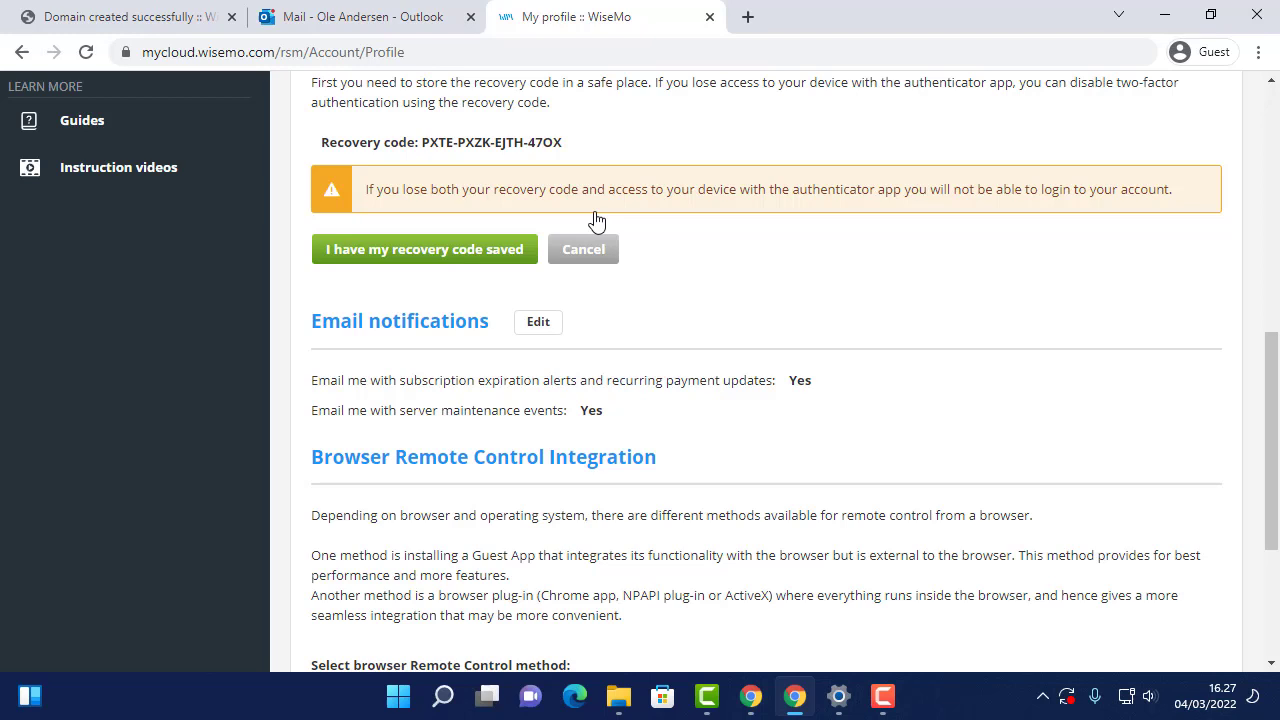
{"action": "left_click", "coordinate": [462, 250]}
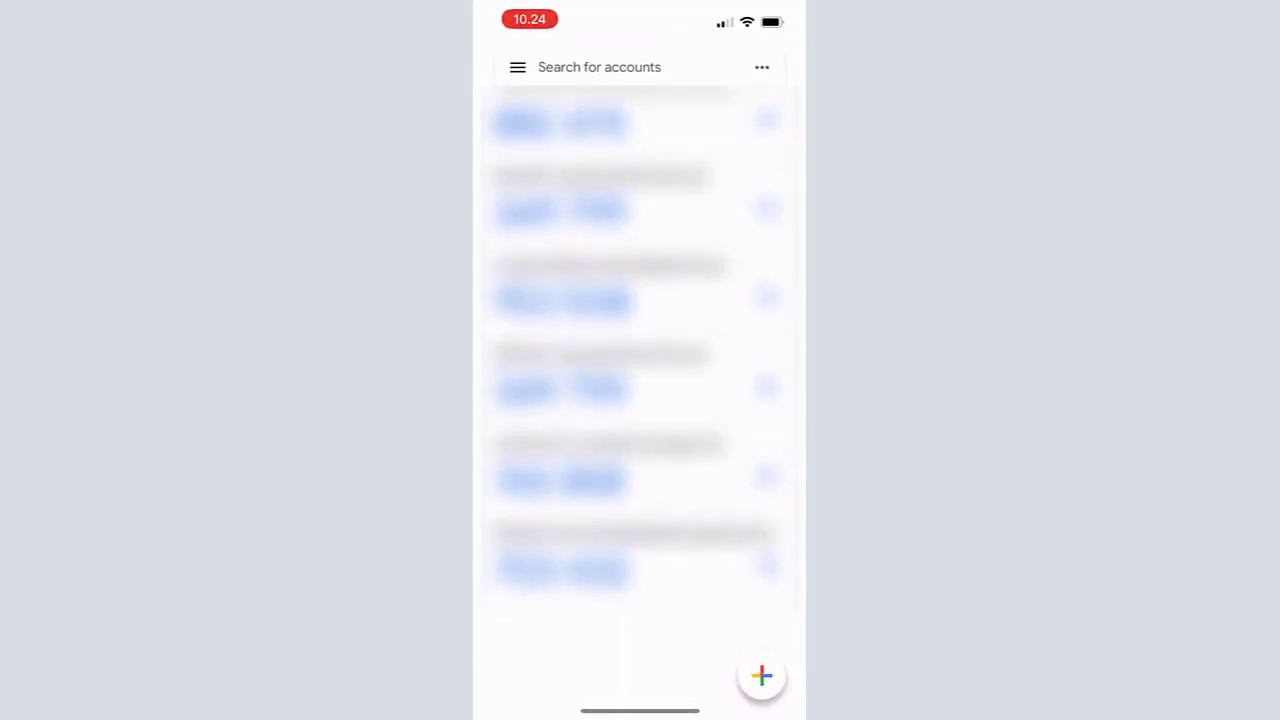
Add a WiseMo myCloud account in Authenticator by scanning the on-screen QR code
{"action": "left_click", "coordinate": [762, 676]}
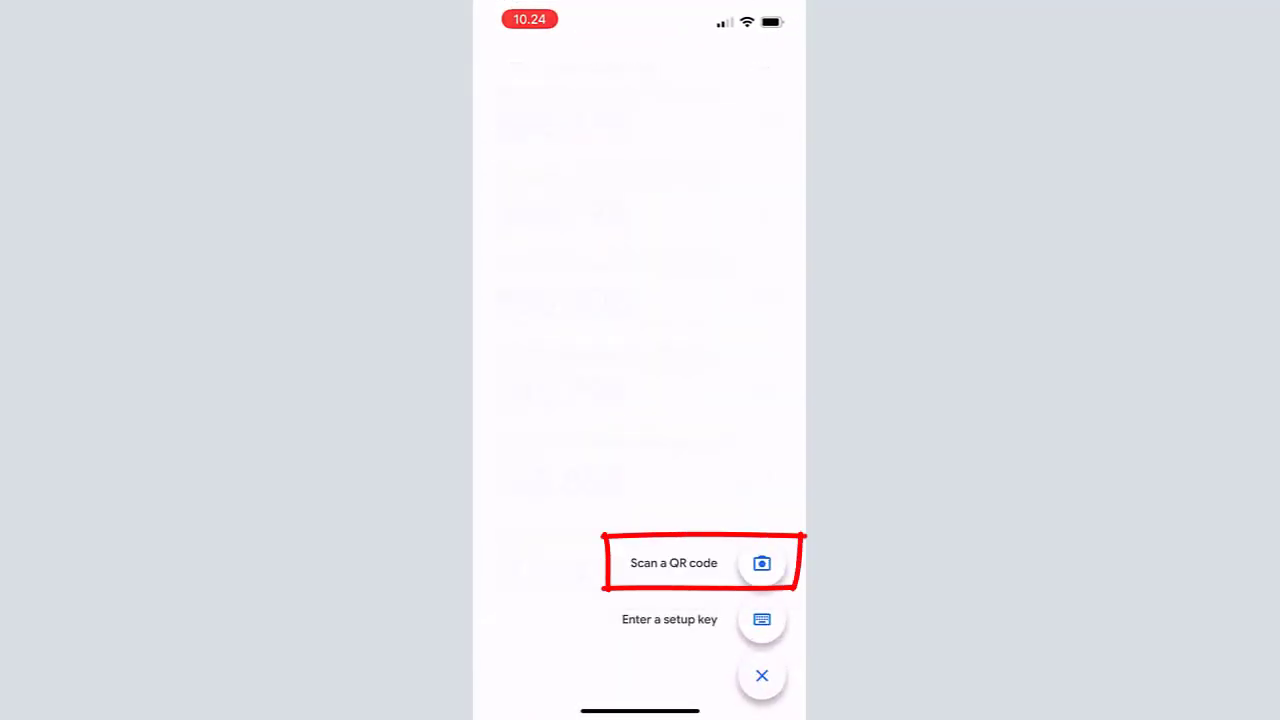
{"action": "left_click", "coordinate": [762, 563]}
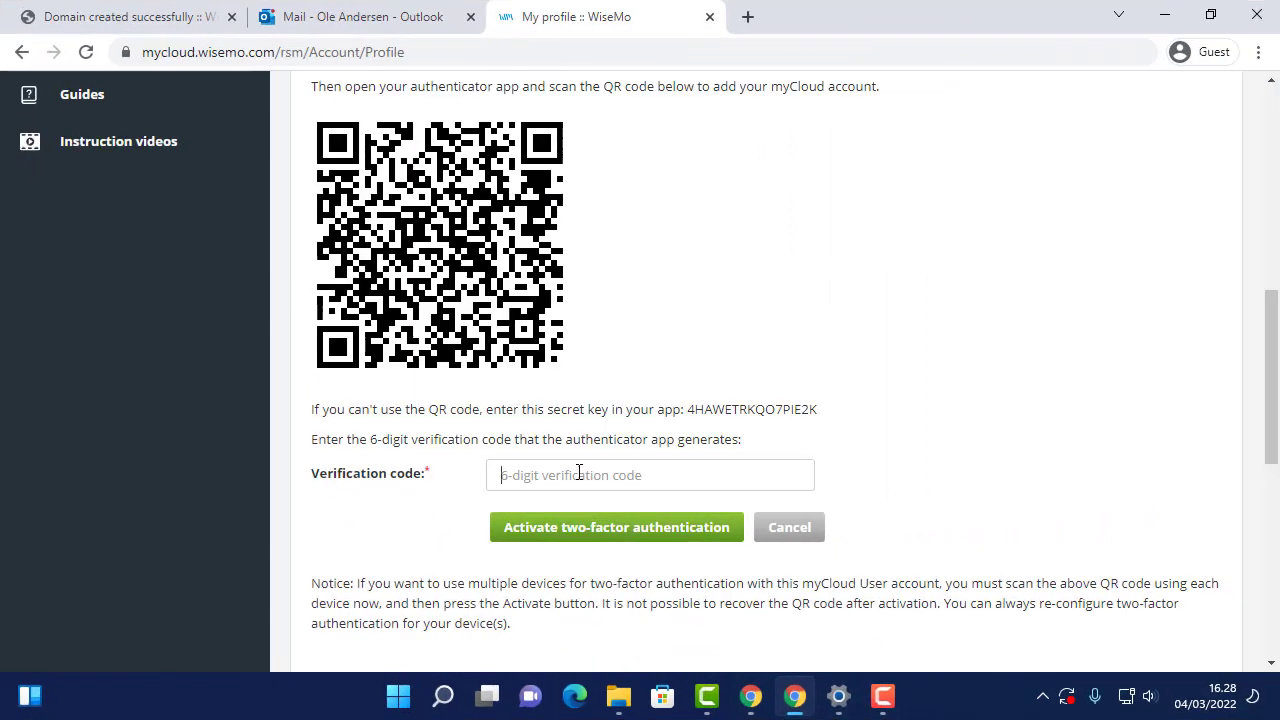
Enter the six-digit code from Authenticator and activate two-factor authentication
{"action": "left_click", "coordinate": [579, 473]}
{"action": "left_click", "coordinate": [598, 527]}
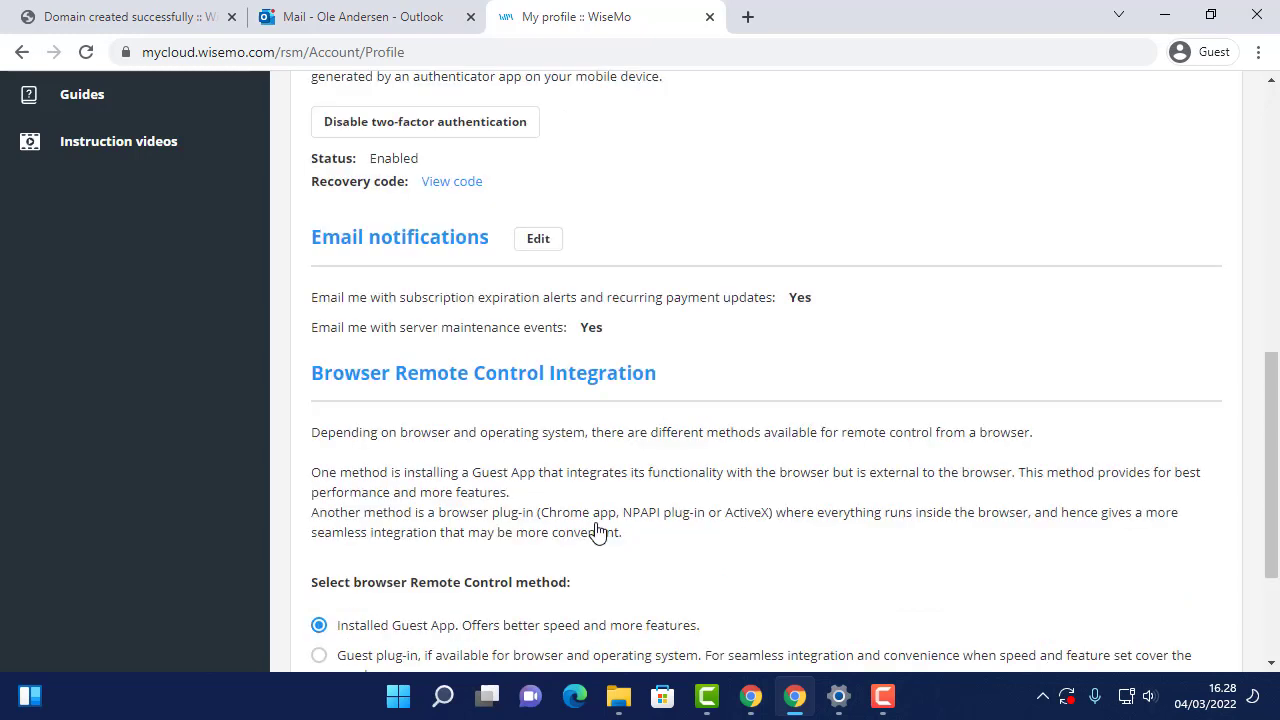
{"action": "scroll", "coordinate": [597, 530], "scroll_direction": "up", "scroll_amount": 2}
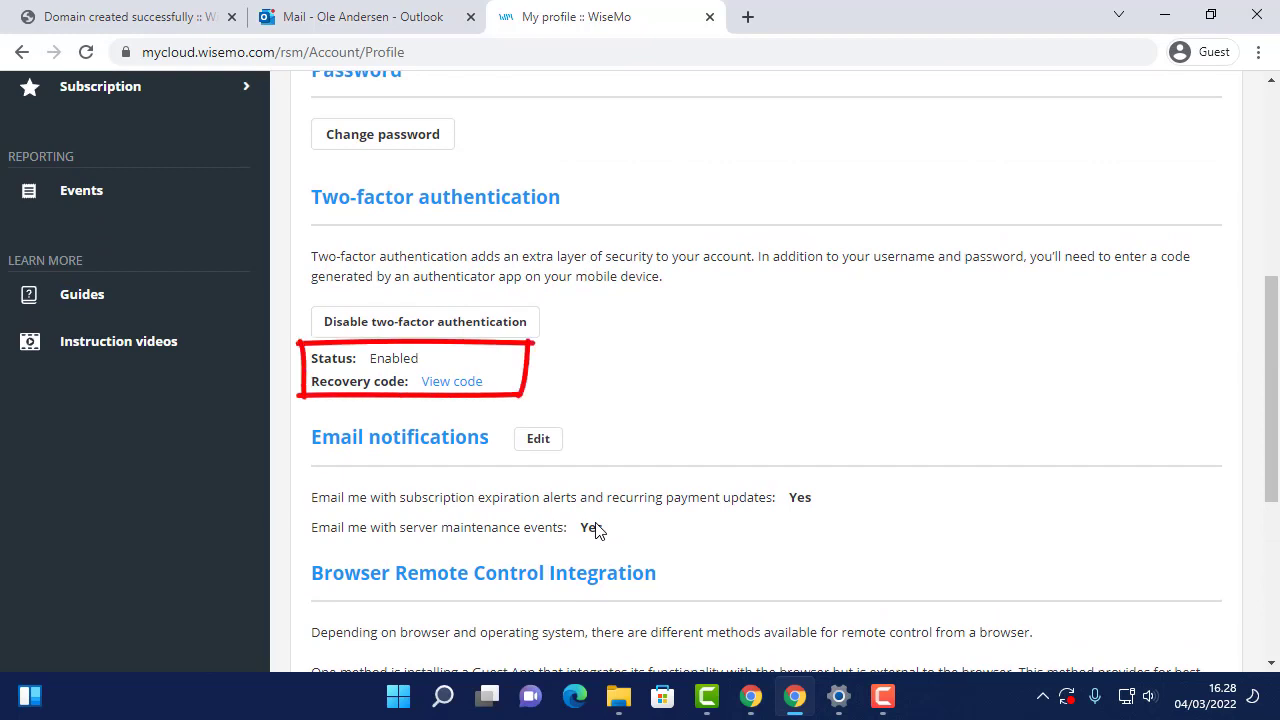
{"action": "scroll", "coordinate": [597, 530], "scroll_direction": "up", "scroll_amount": 5}
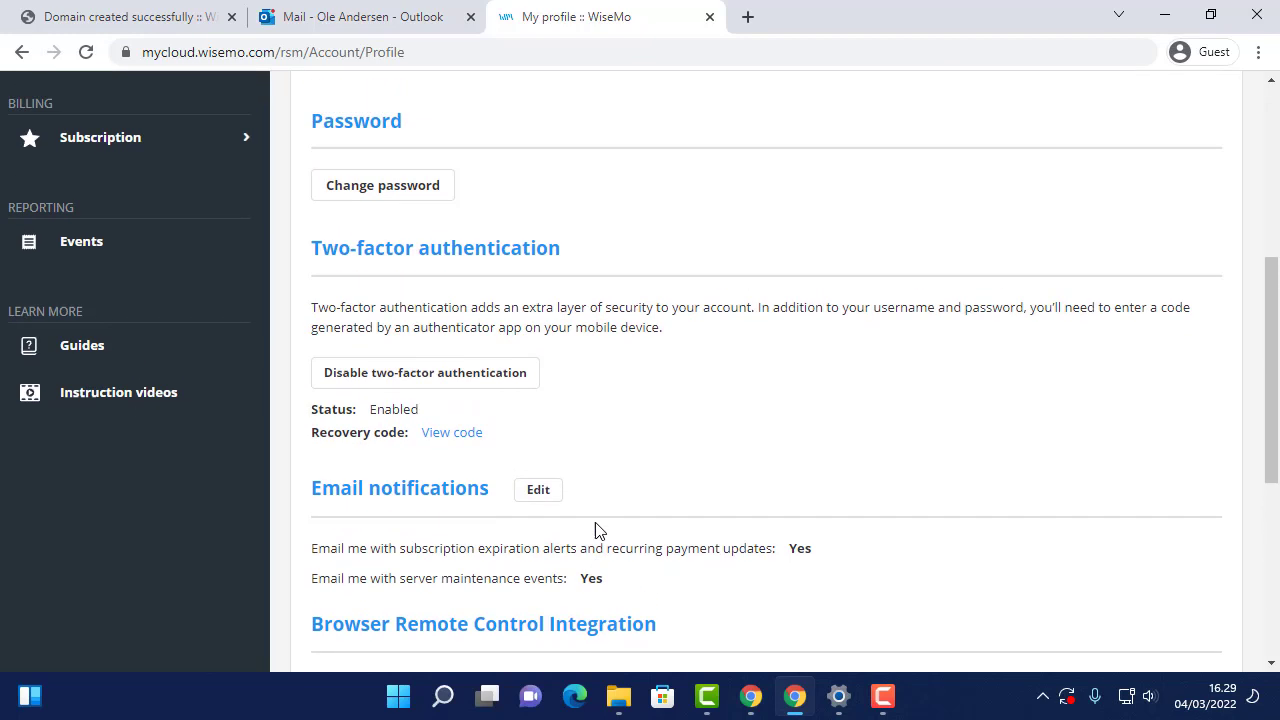
Sign out of myCloud and sign back in with the account e-mail and password
{"action": "left_click", "coordinate": [1222, 98]}
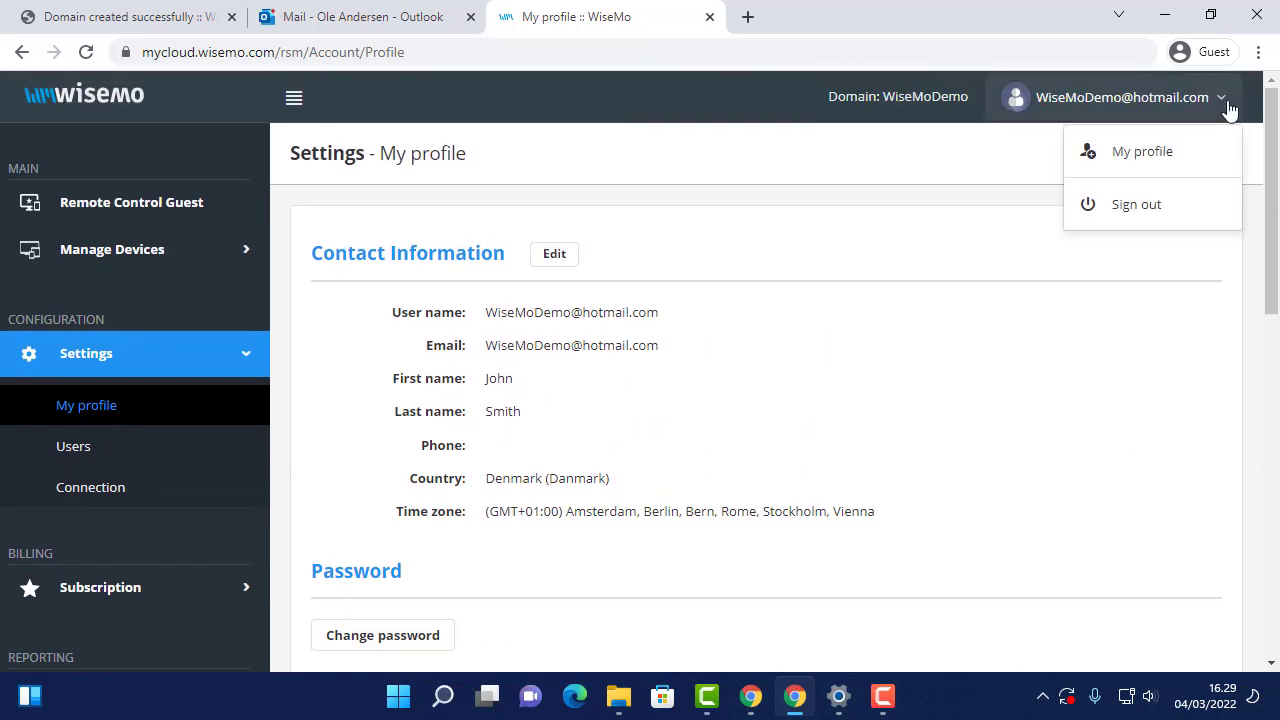
{"action": "left_click", "coordinate": [1146, 206]}
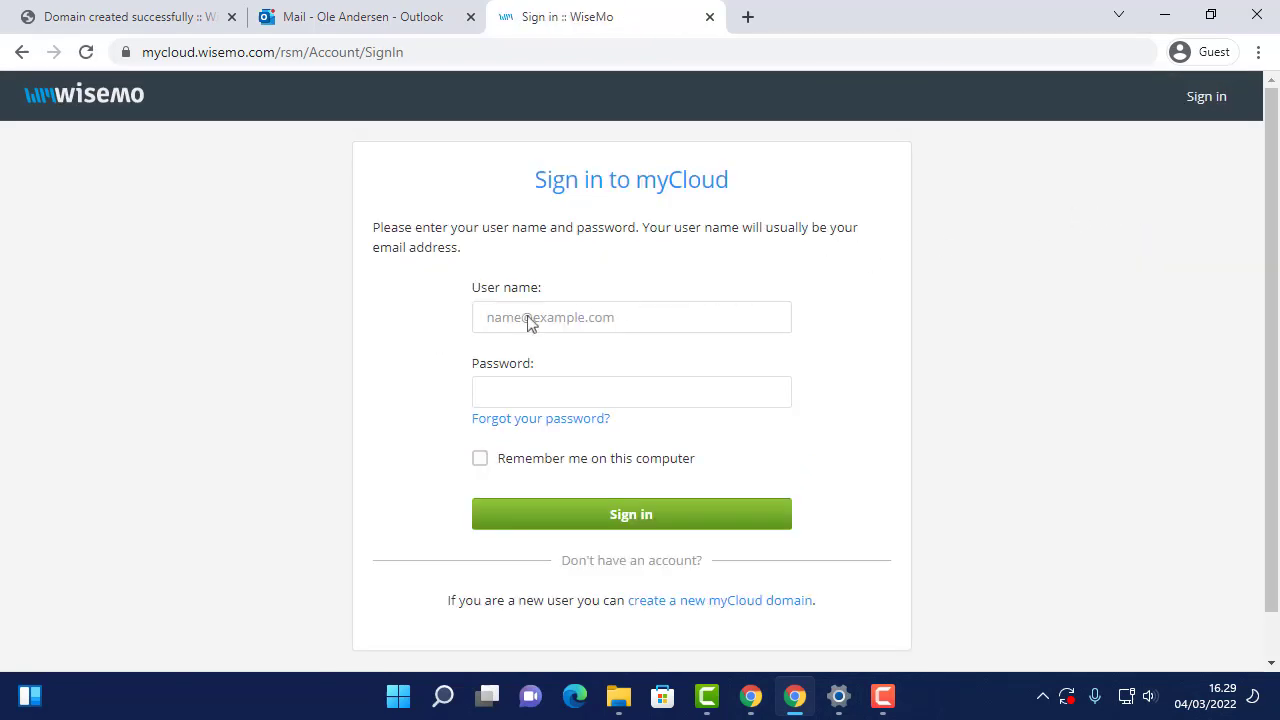
{"action": "left_click", "coordinate": [505, 320]}
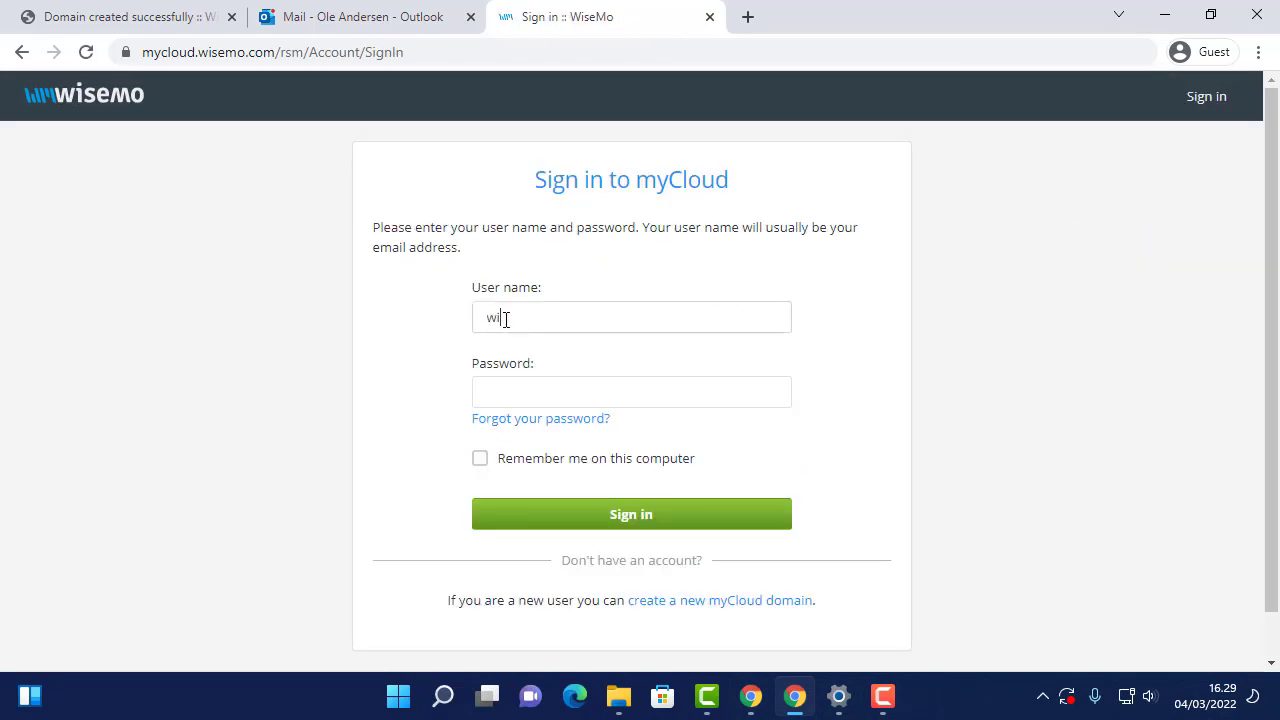
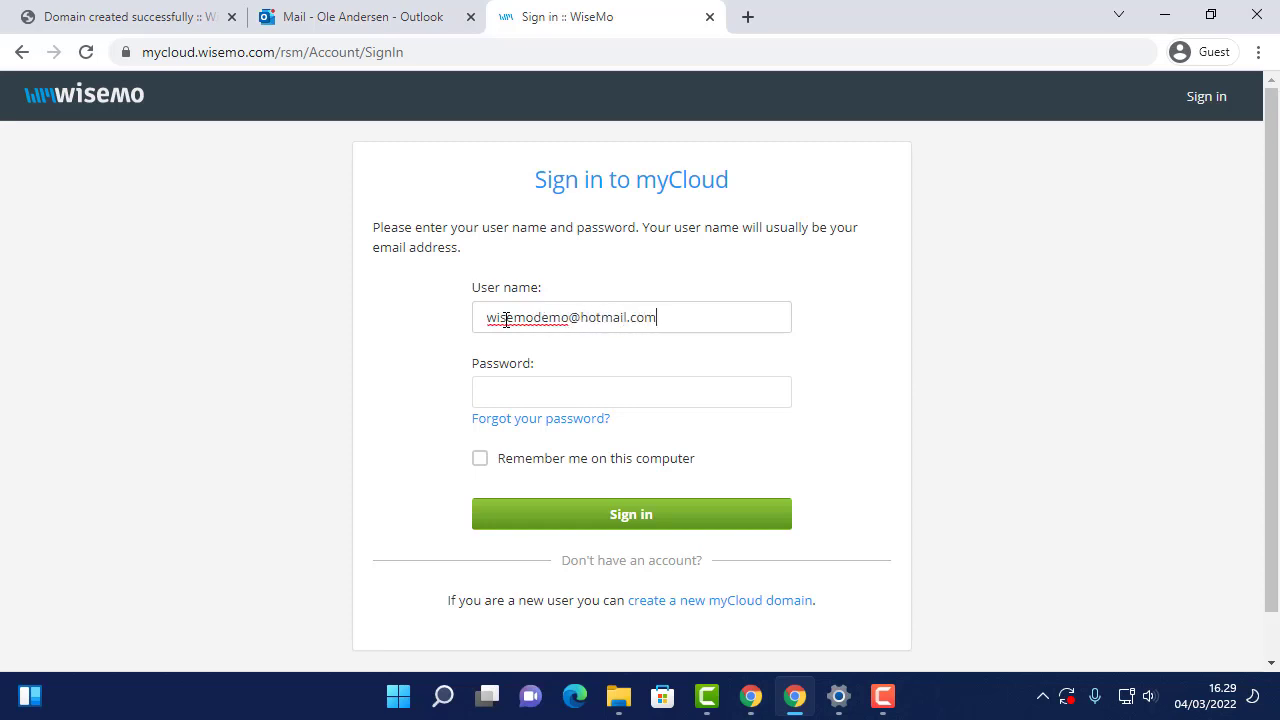
{"action": "key", "text": "Tab"}
{"action": "type", "text": "•••••••"}
{"action": "left_click", "coordinate": [634, 517]}
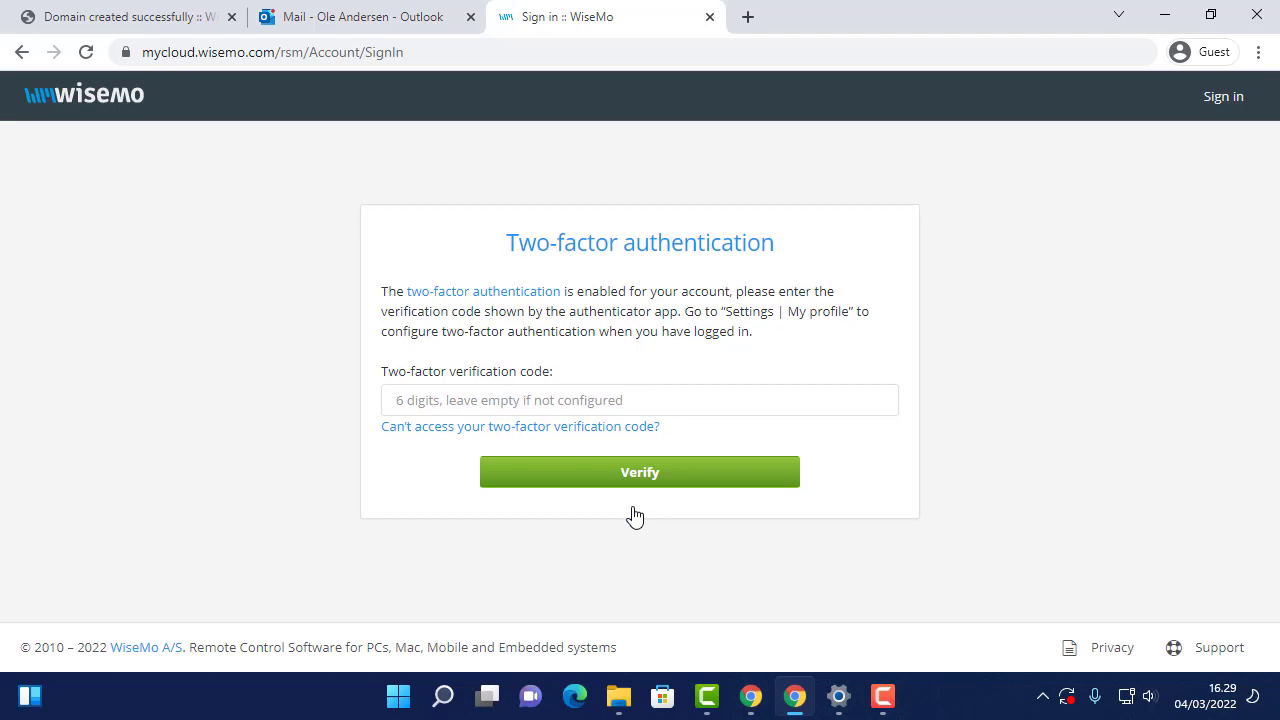
Enter the six-digit authenticator code and verify it to finish the two-factor sign-in
{"action": "left_click", "coordinate": [582, 402]}
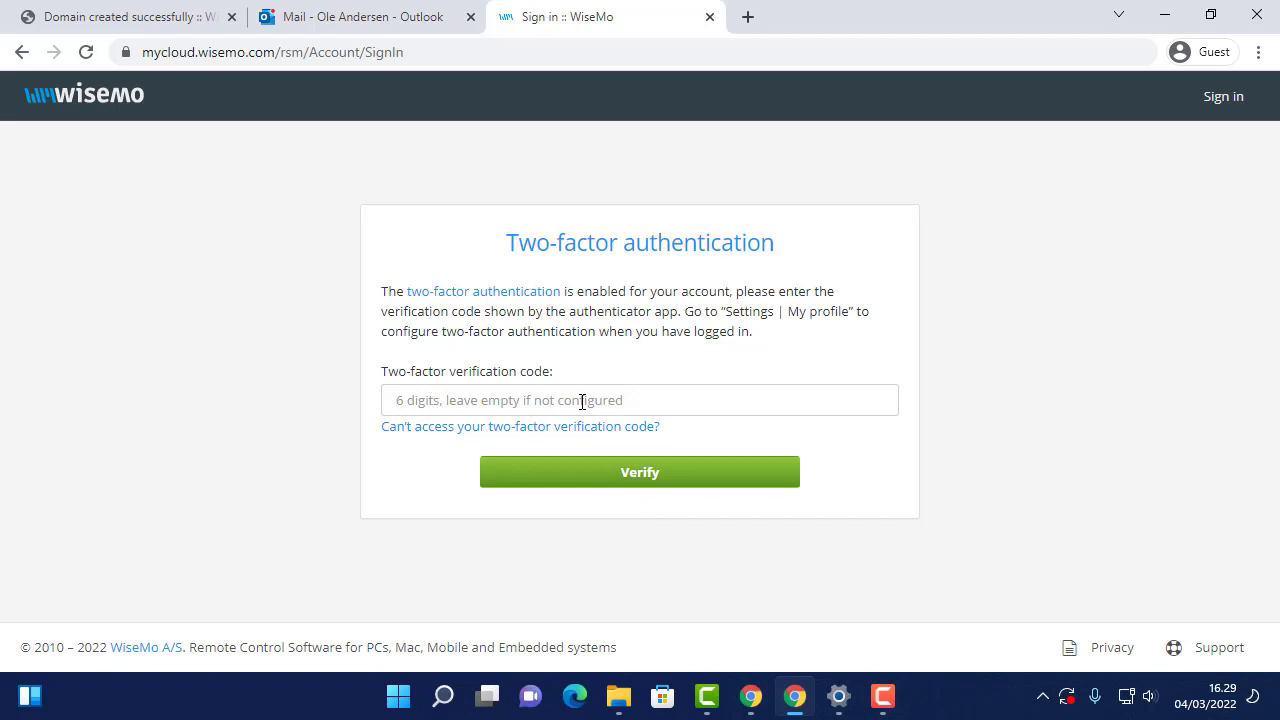
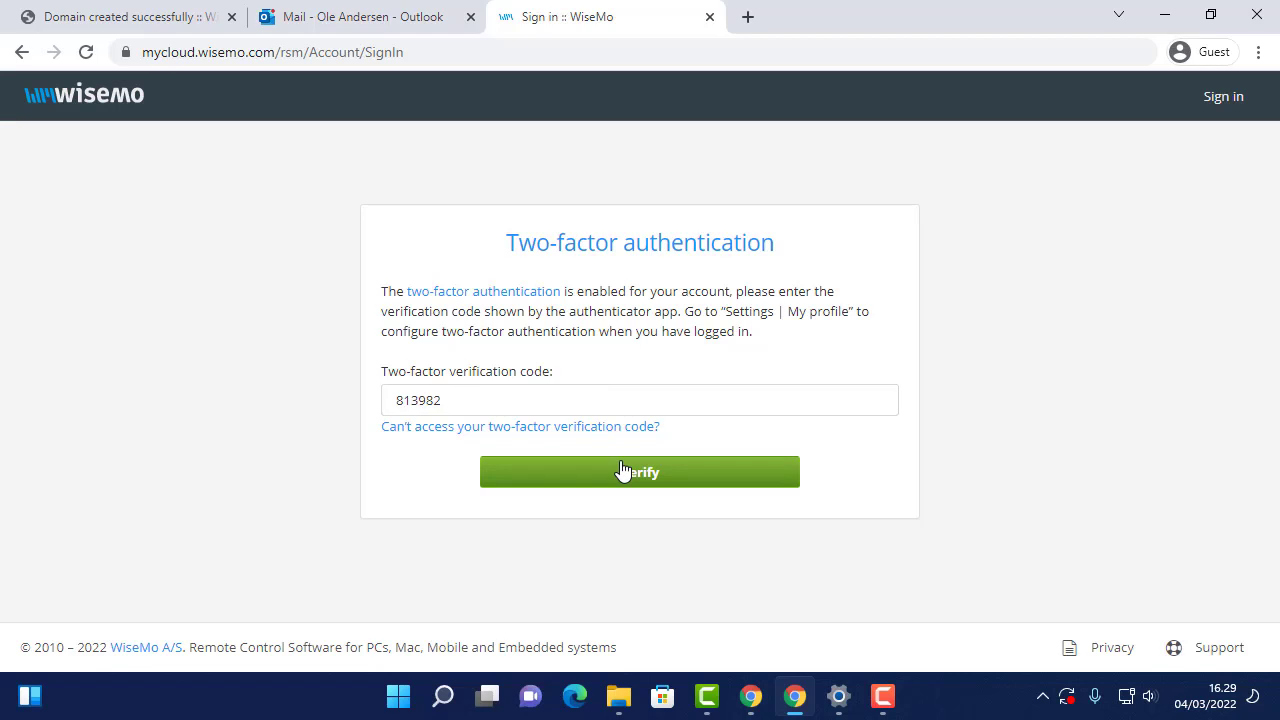
{"action": "left_click", "coordinate": [622, 471]}
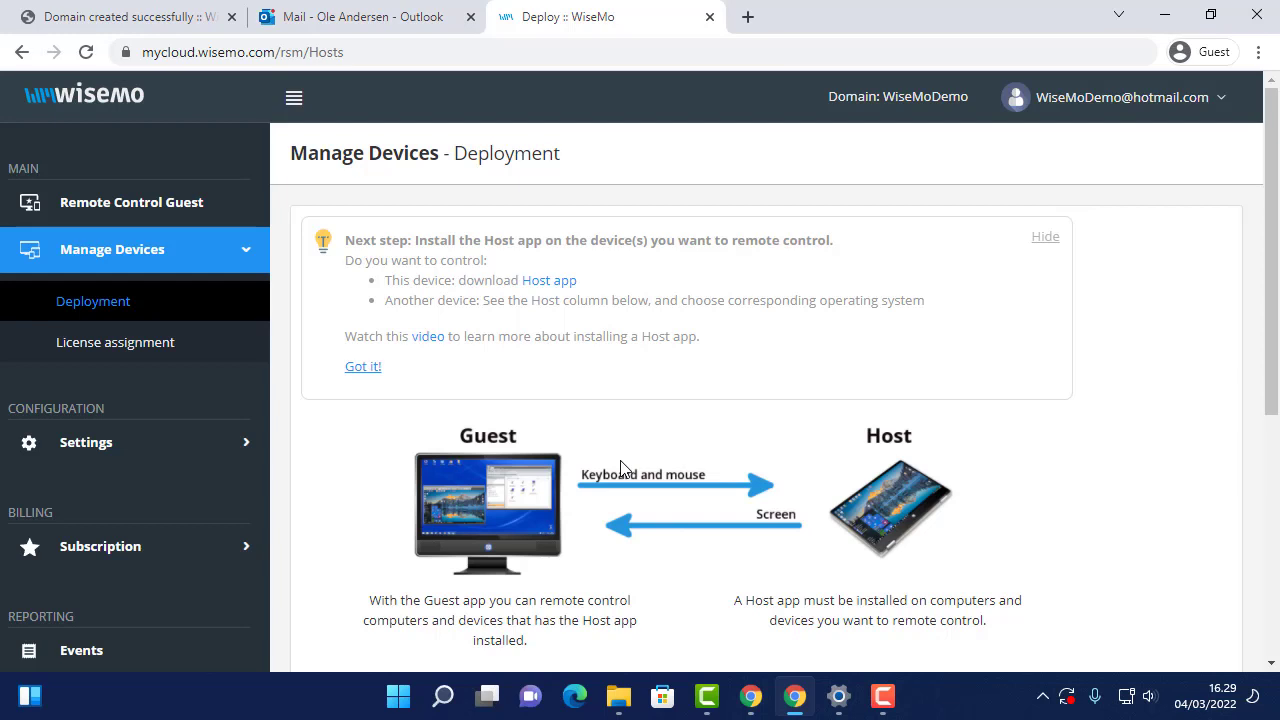
Under Settings > My profile, start disabling two-factor authentication for the account
{"action": "left_click", "coordinate": [115, 455]}
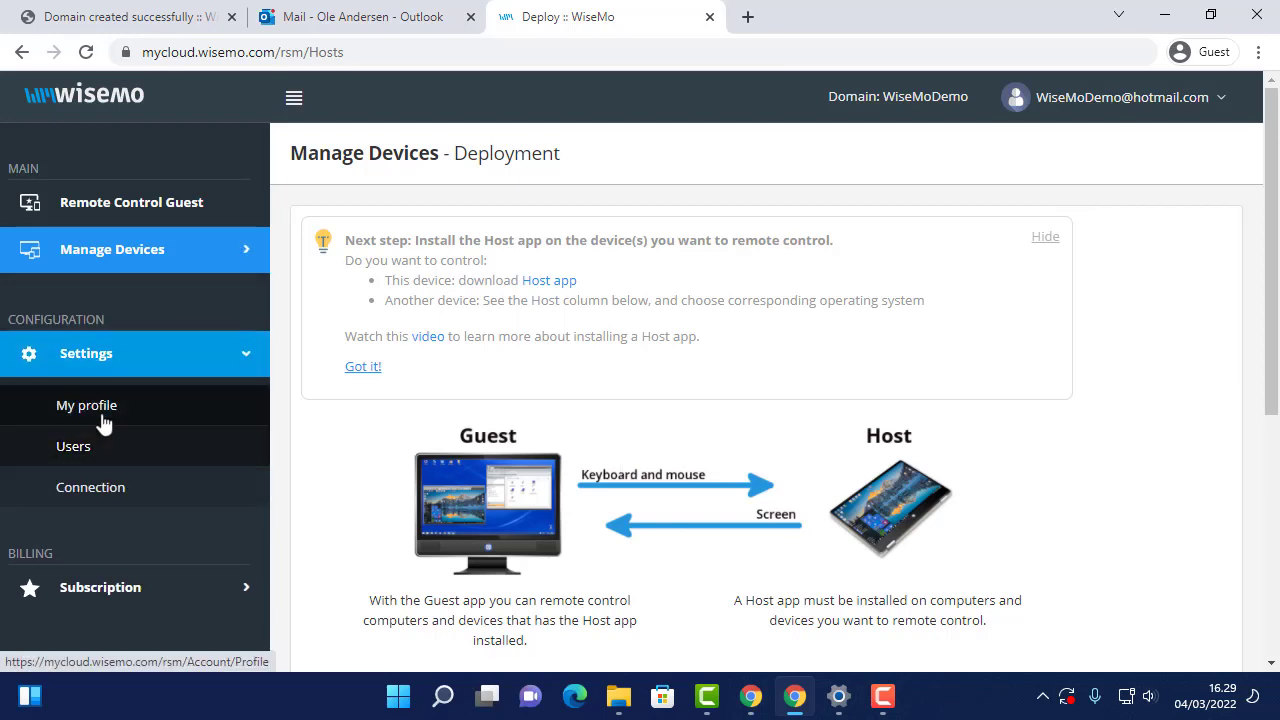
{"action": "left_click", "coordinate": [99, 410]}
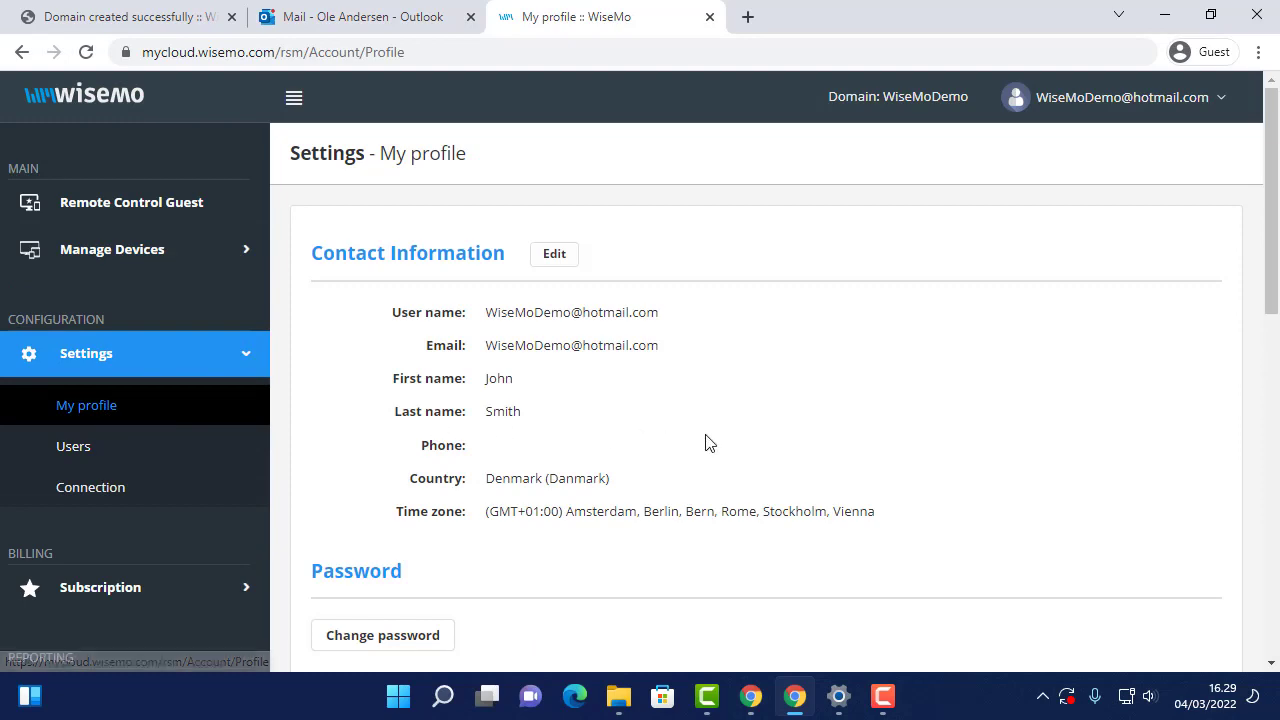
{"action": "scroll", "coordinate": [705, 443], "scroll_direction": "down", "scroll_amount": 6}
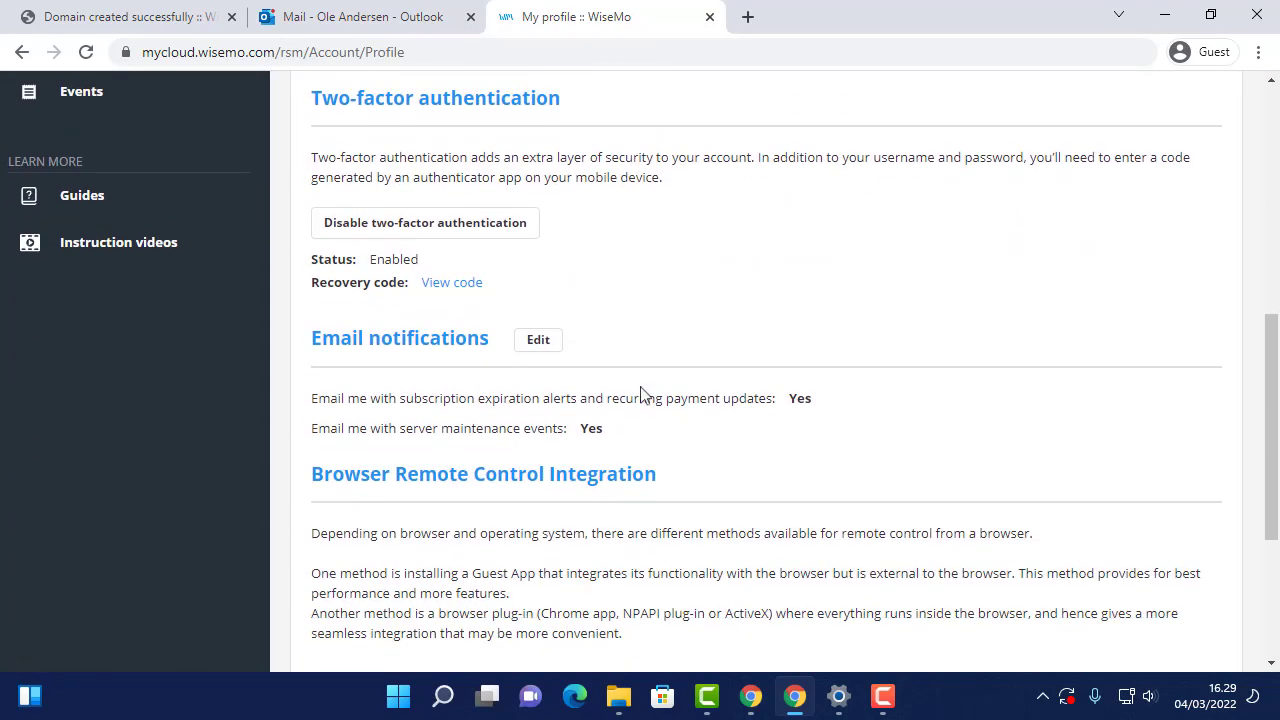
{"action": "left_click", "coordinate": [415, 224]}
{"action": "scroll", "coordinate": [415, 228], "scroll_direction": "up", "scroll_amount": 2}
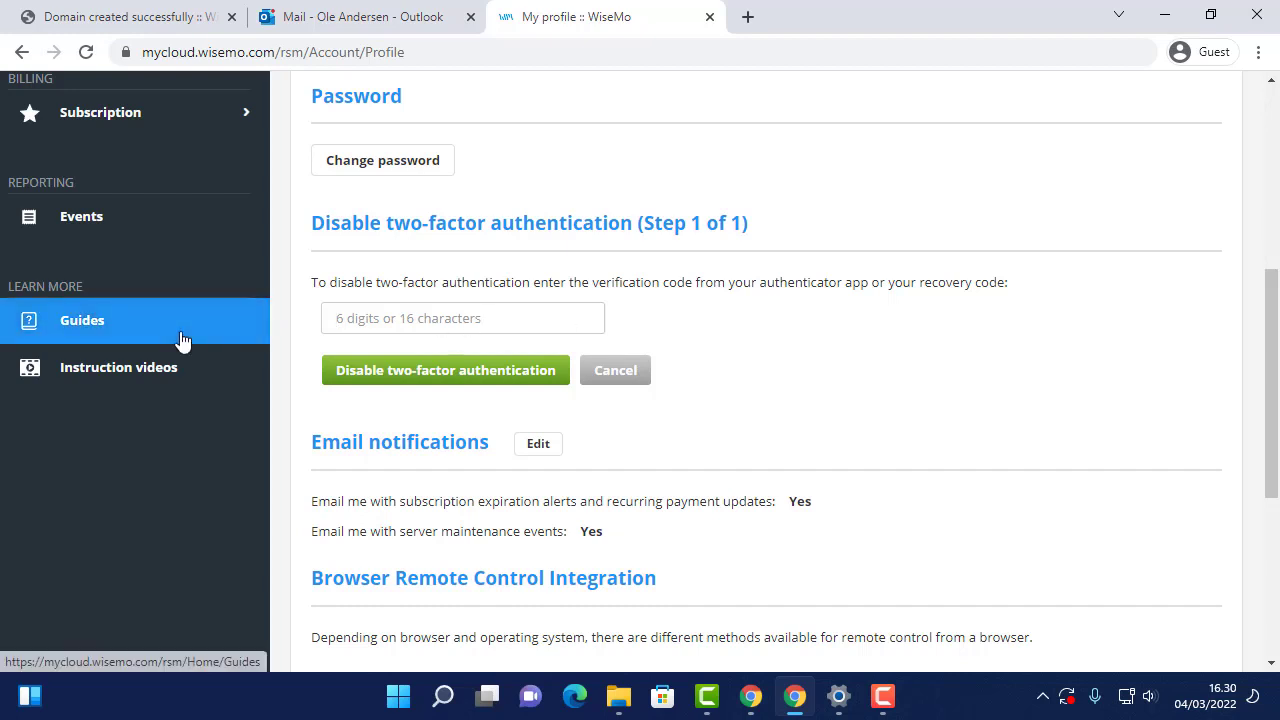
{"action": "scroll", "coordinate": [180, 340], "scroll_direction": "up", "scroll_amount": 5}
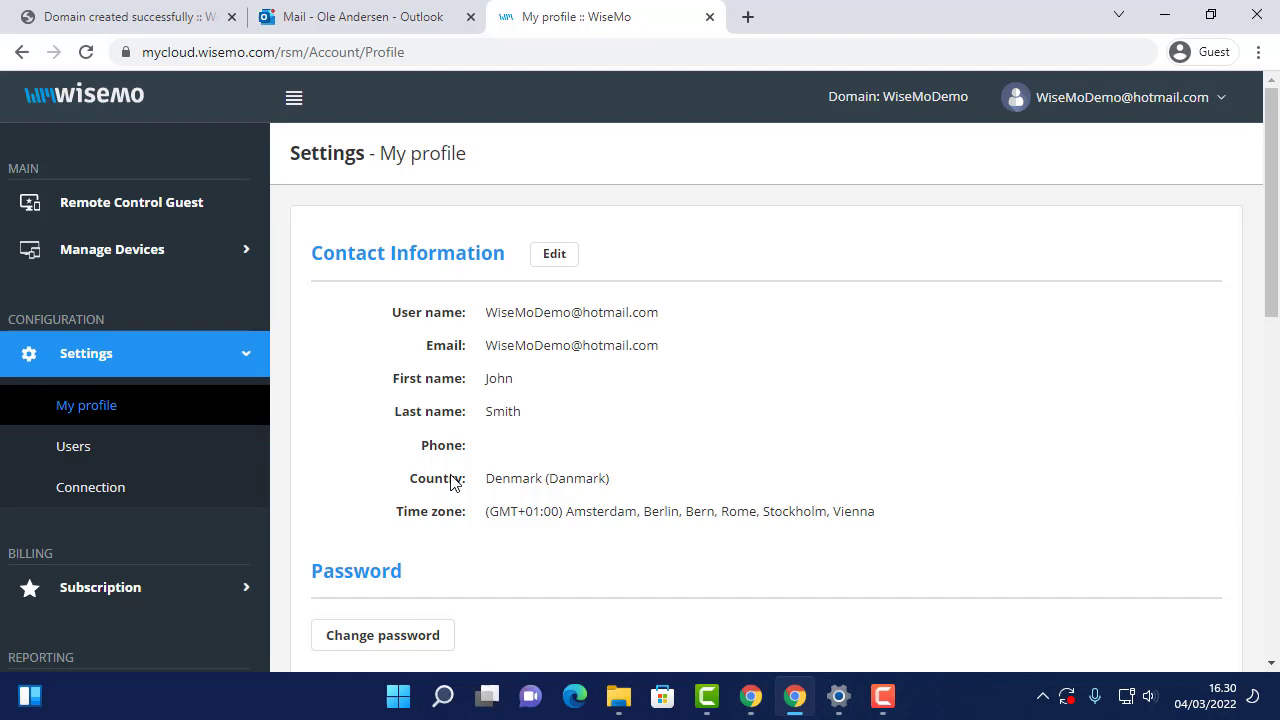
Under Settings > Users, review the Add new user form, then cancel it without adding anyone
{"action": "left_click", "coordinate": [89, 450]}
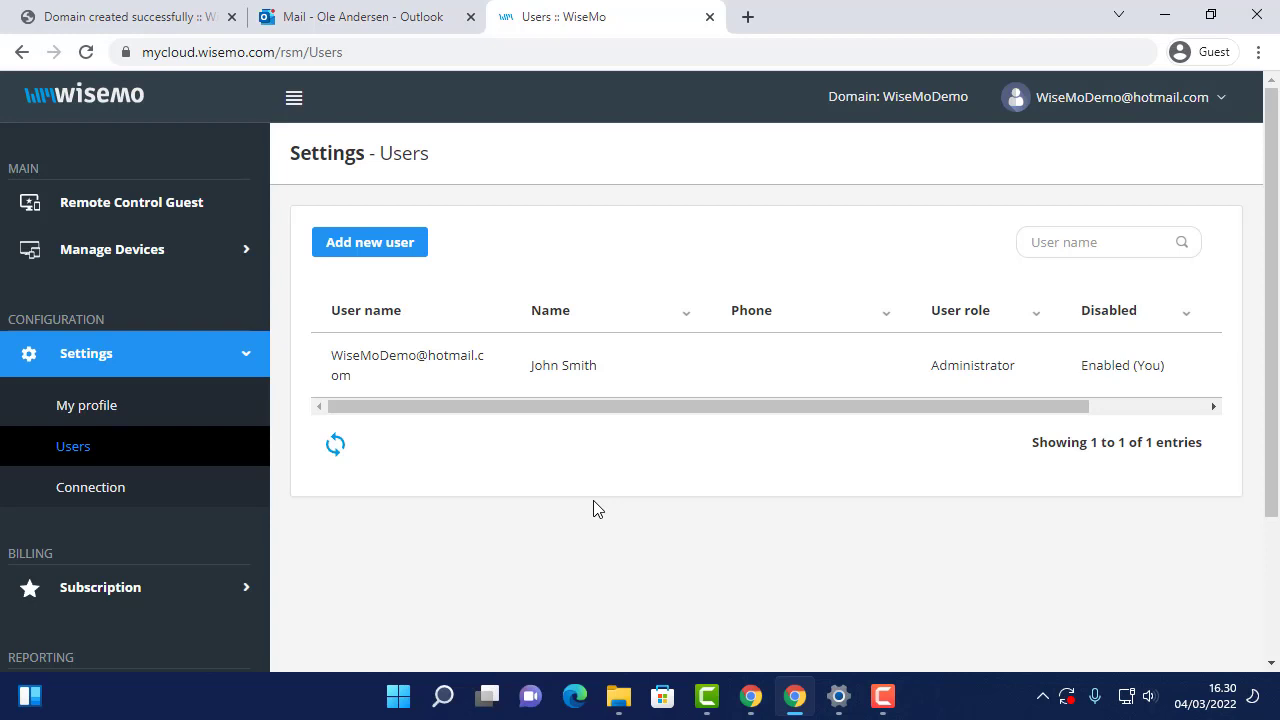
{"action": "left_click", "coordinate": [378, 250]}
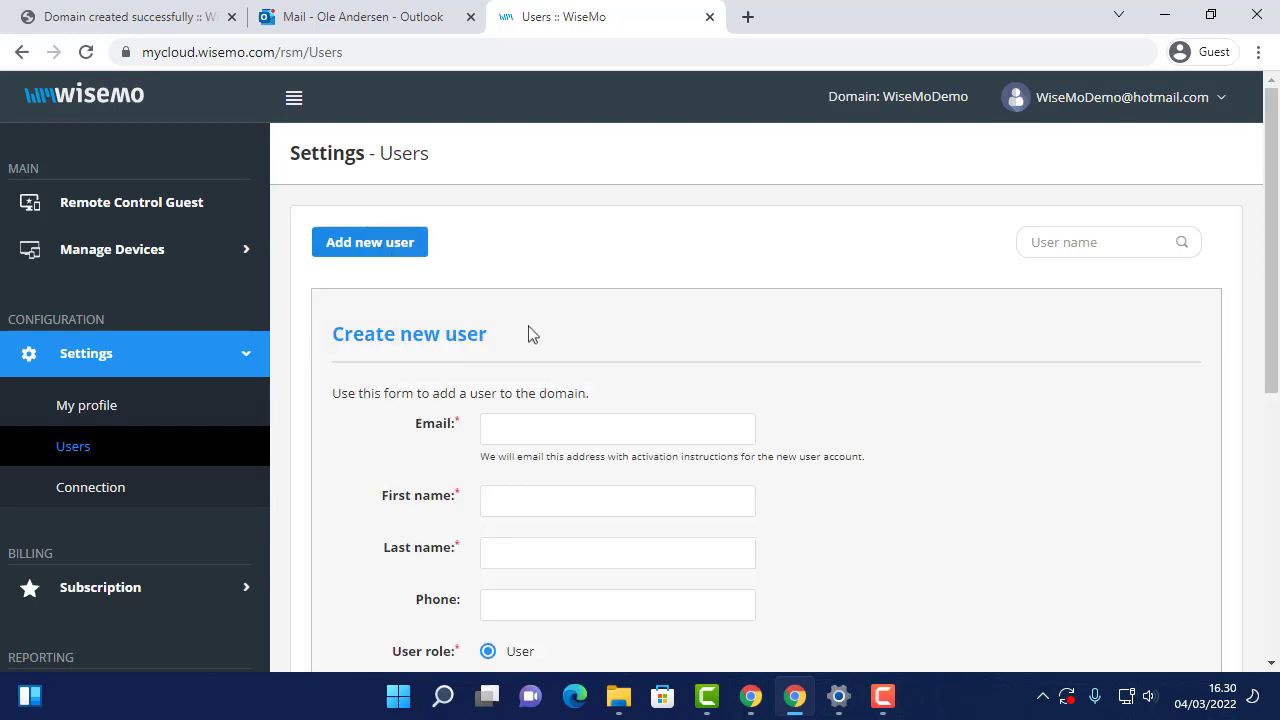
{"action": "scroll", "coordinate": [837, 494], "scroll_direction": "down", "scroll_amount": 2}
{"action": "scroll", "coordinate": [845, 500], "scroll_direction": "down", "scroll_amount": 1}
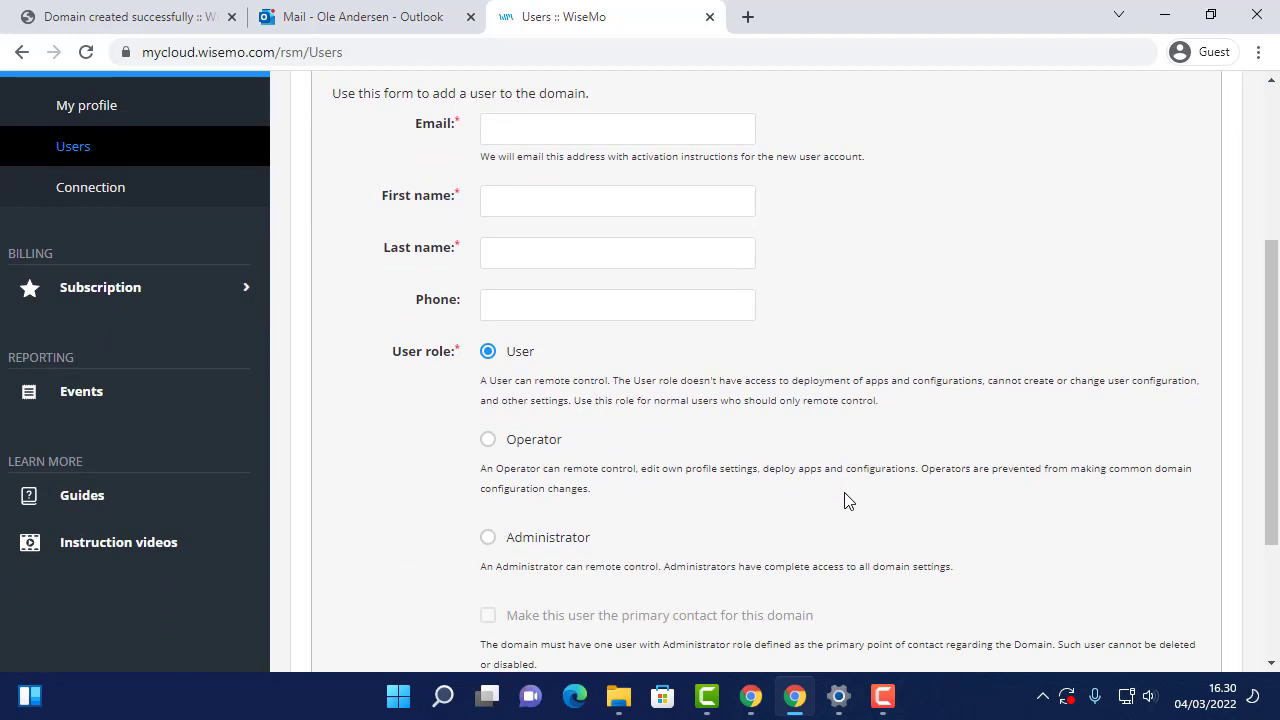
{"action": "scroll", "coordinate": [845, 500], "scroll_direction": "up", "scroll_amount": 1}
{"action": "scroll", "coordinate": [845, 500], "scroll_direction": "down", "scroll_amount": 1}
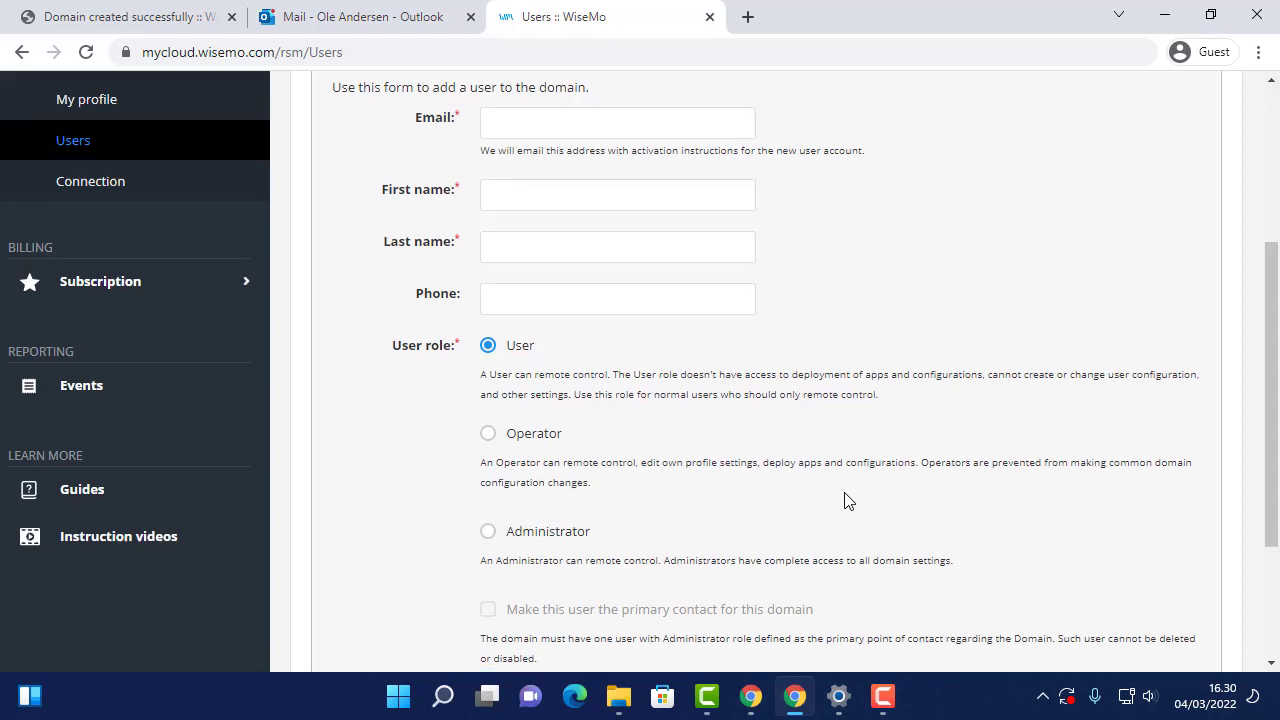
{"action": "scroll", "coordinate": [845, 500], "scroll_direction": "down", "scroll_amount": 2}
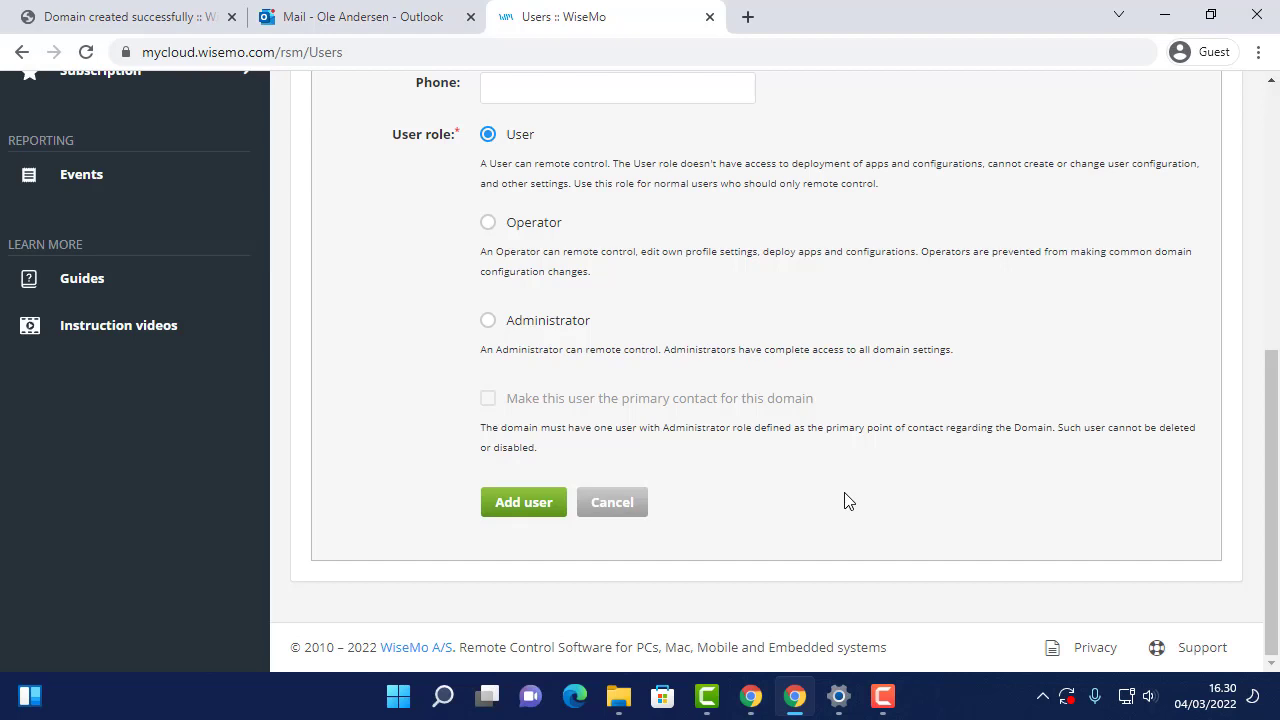
{"action": "left_click", "coordinate": [612, 504]}
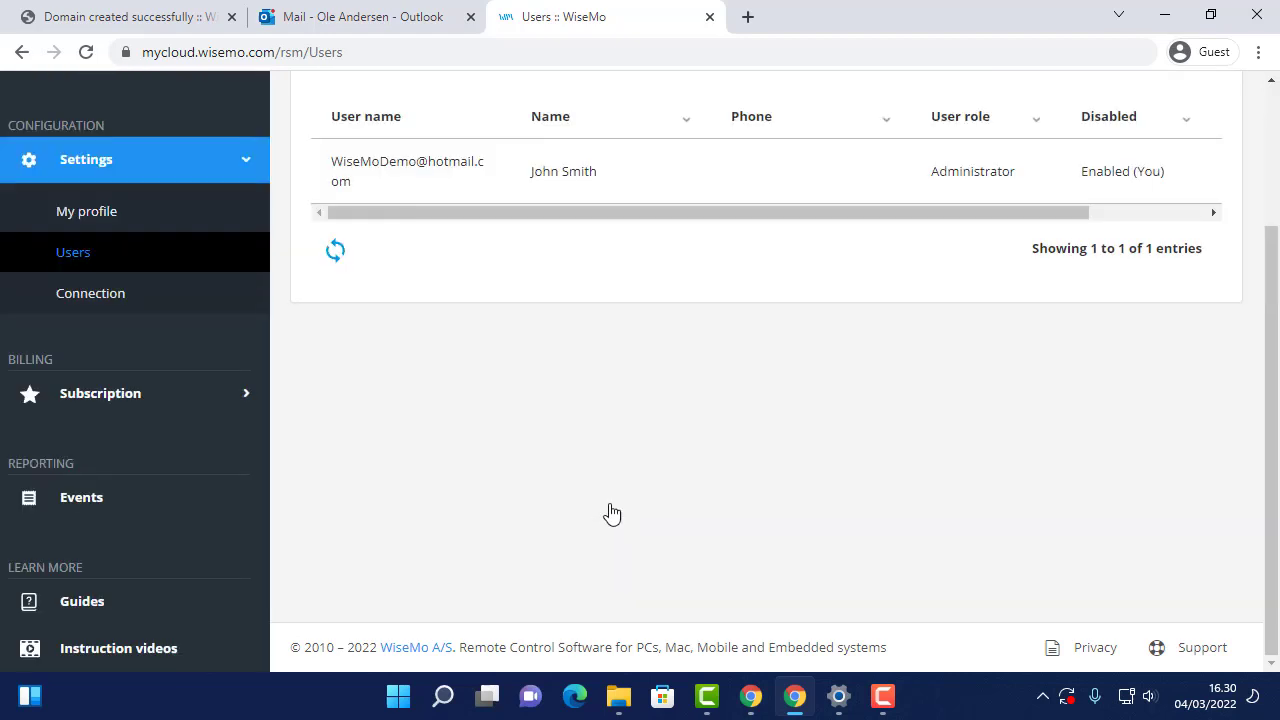